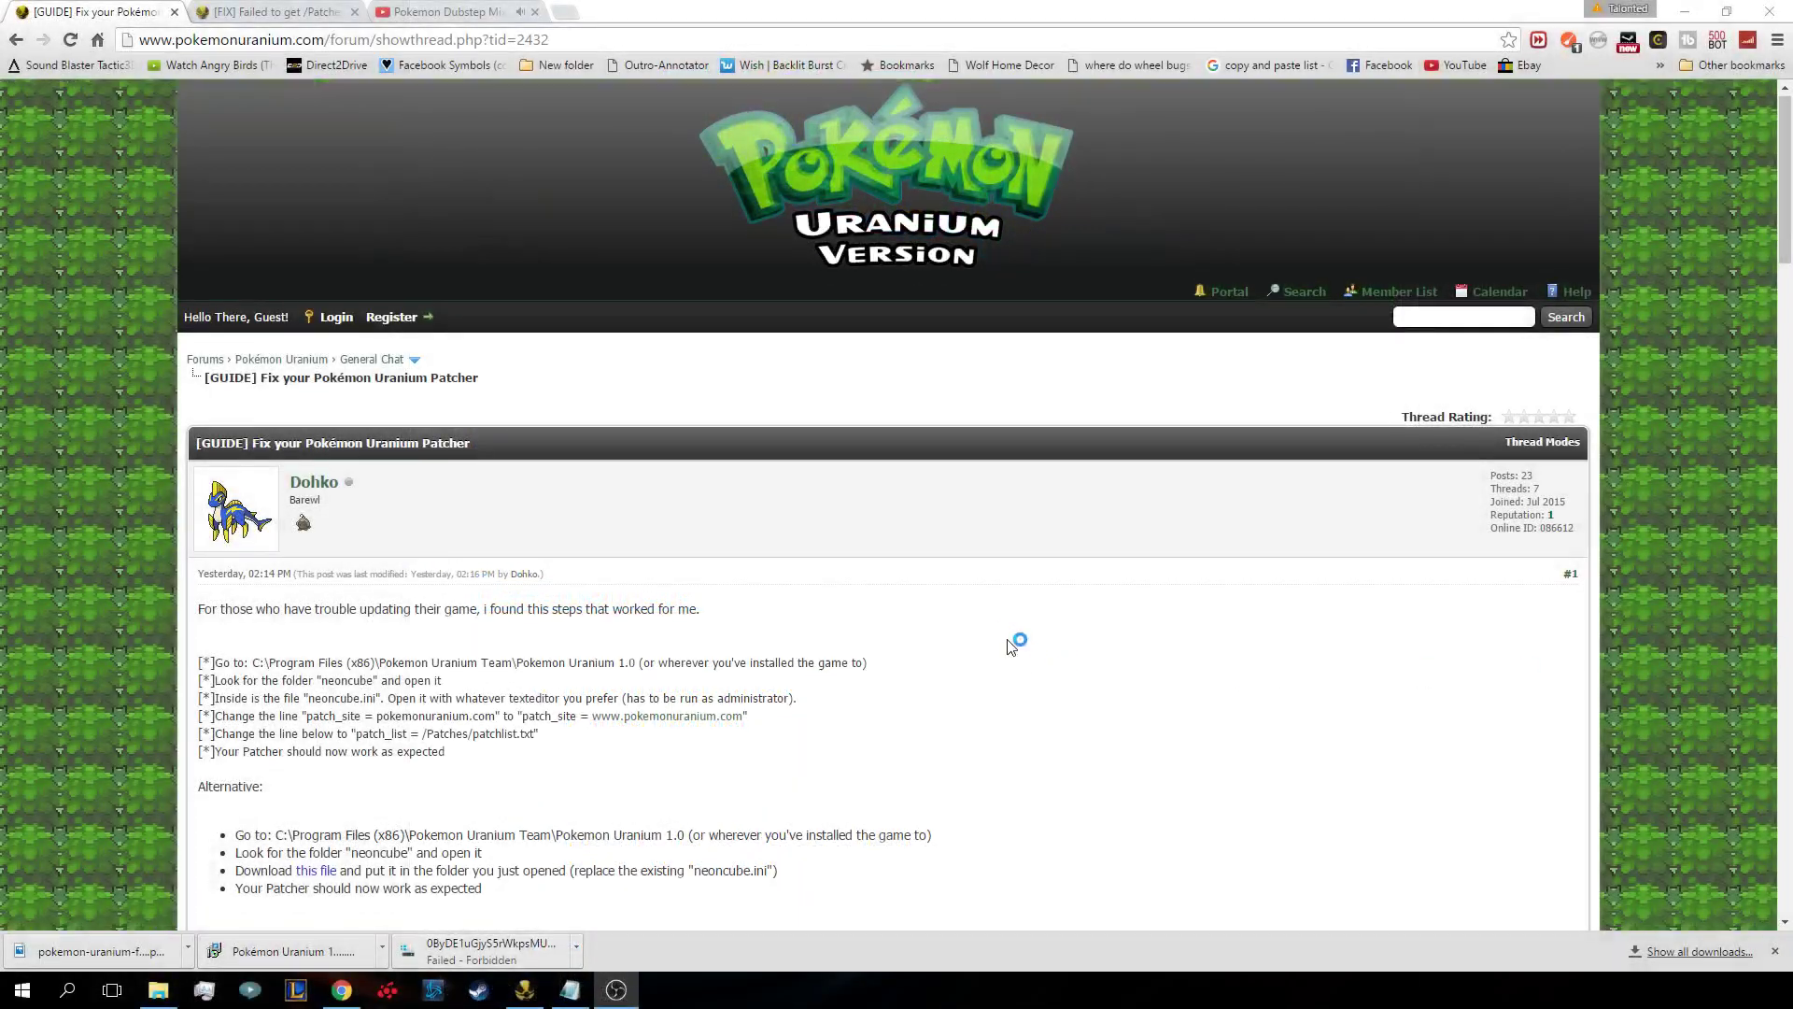
- Scroll through the patcher fix guide to read the neoncube.ini edits it lists
scroll(992, 197, down, 1)
scroll(991, 204, up, 1)
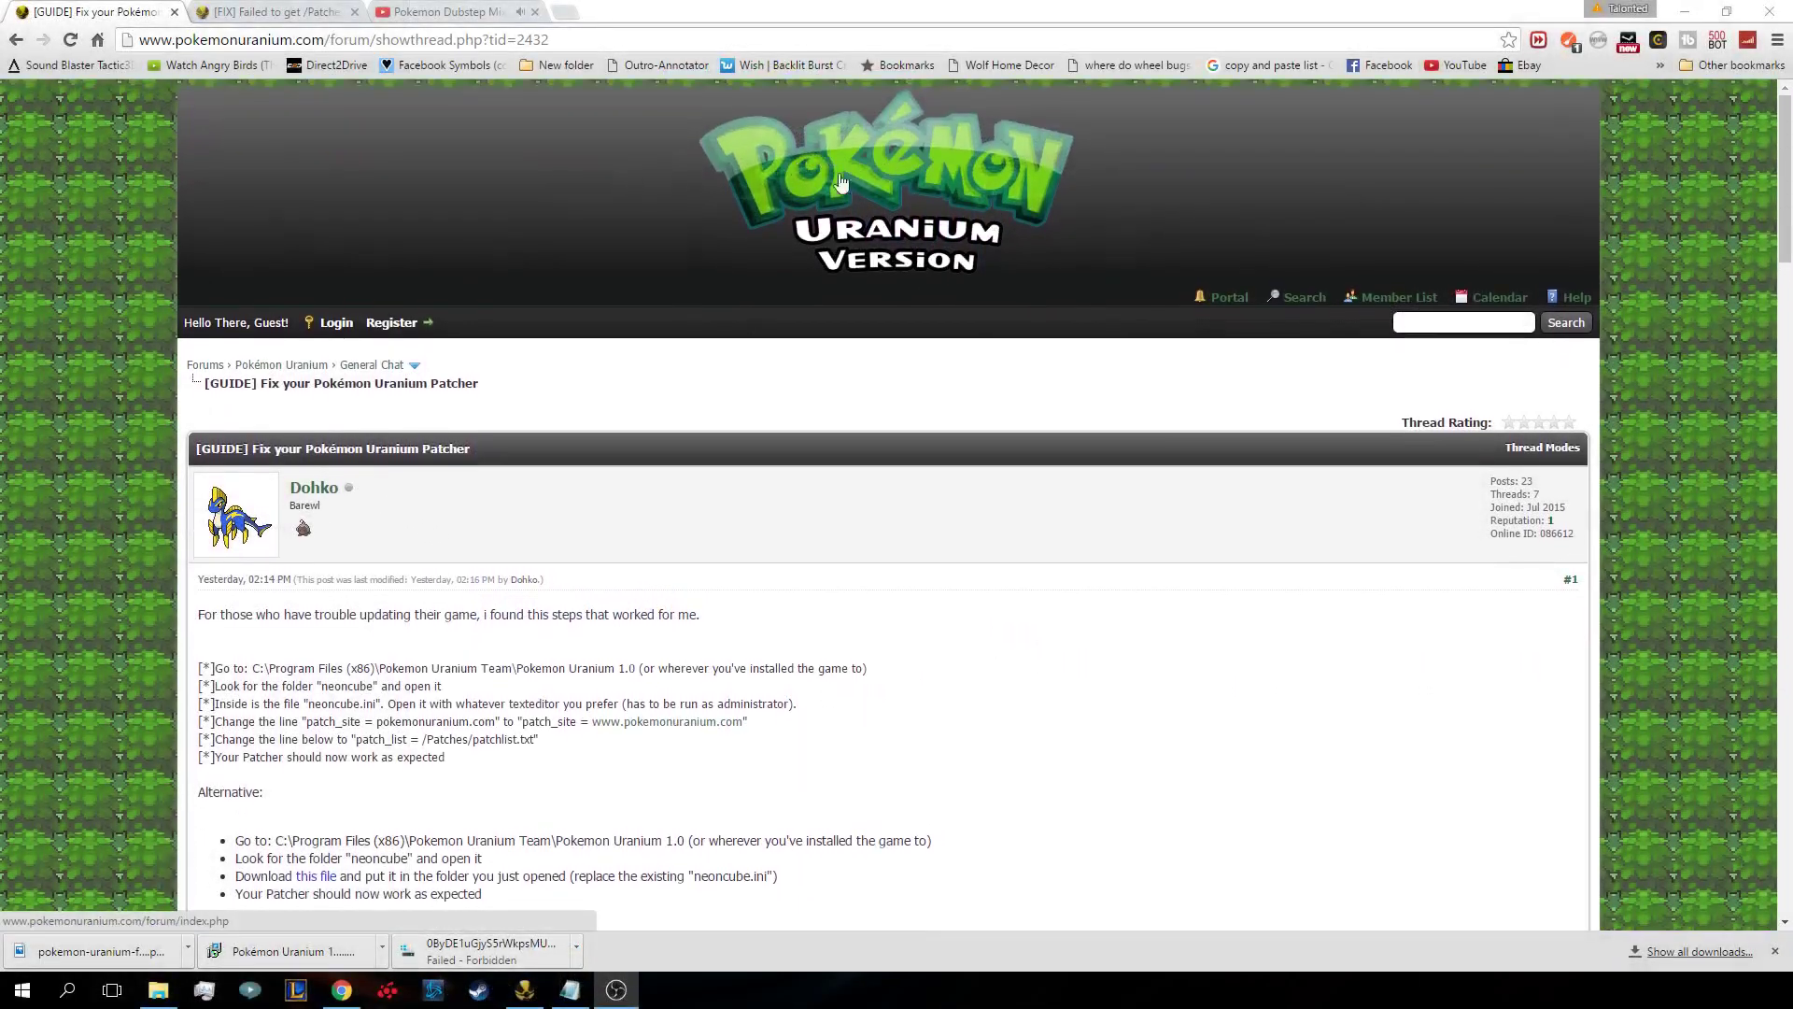
scroll(725, 344, down, 2)
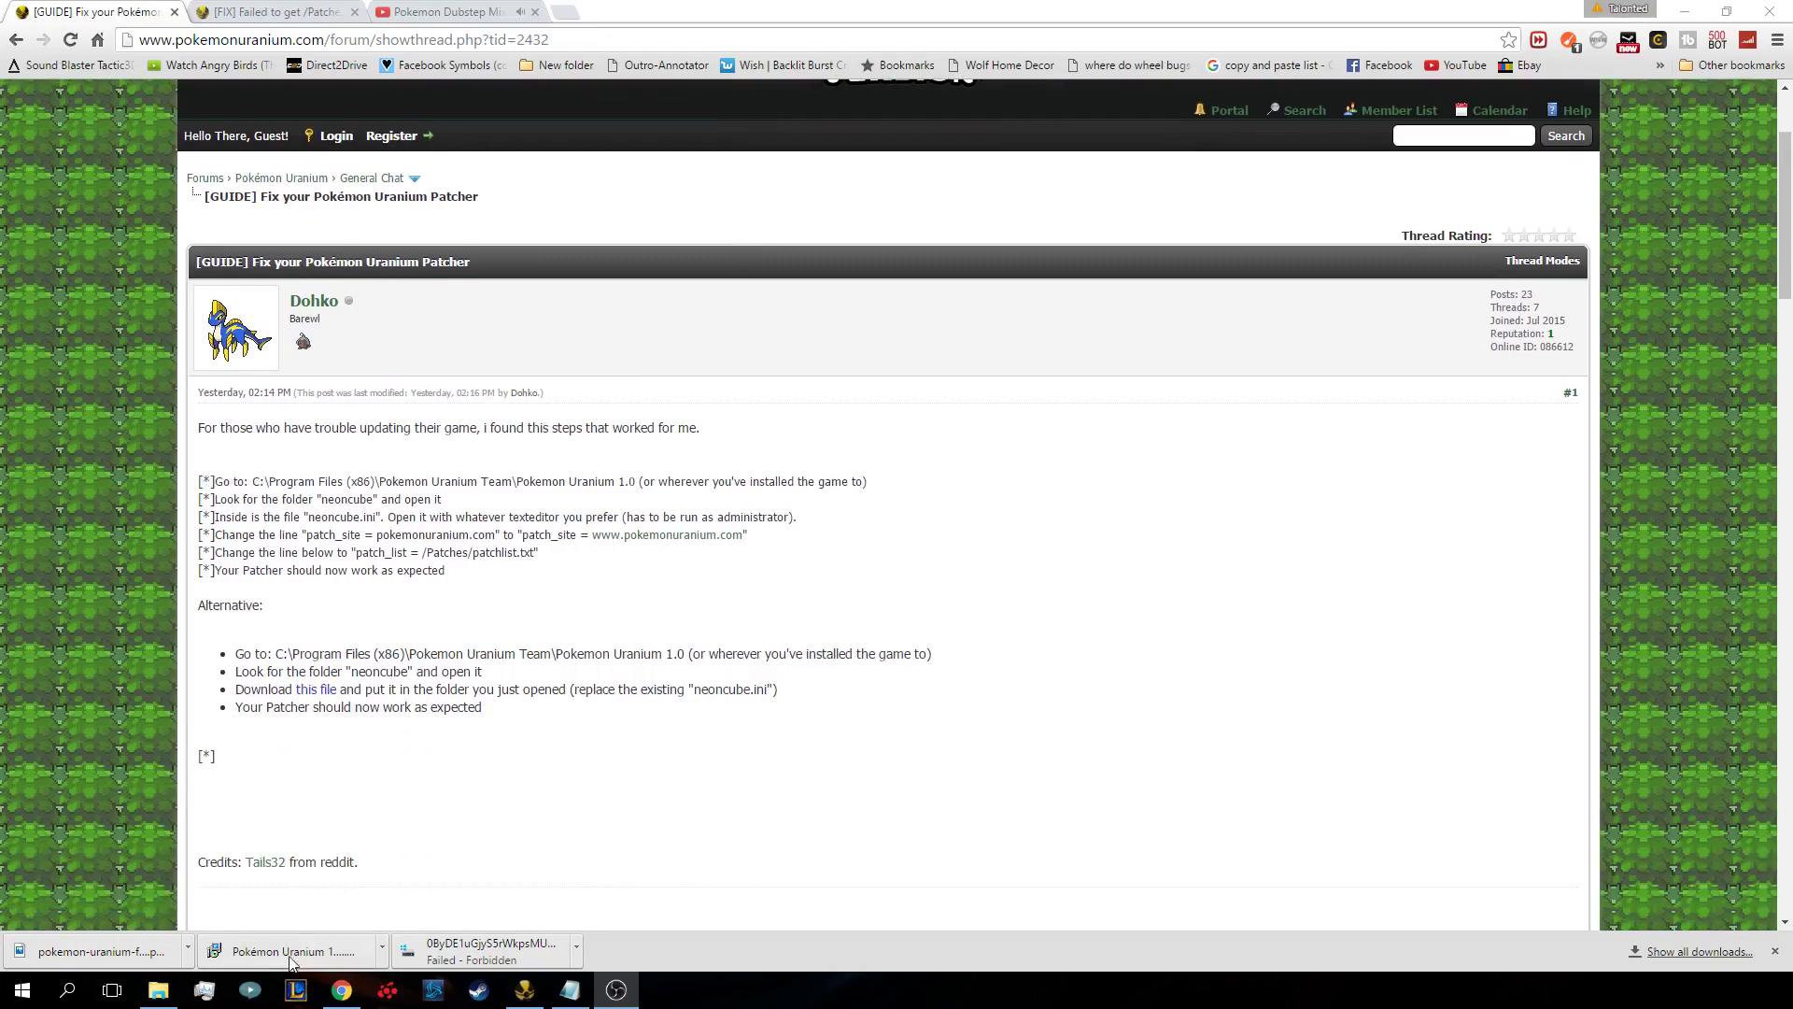
- Go to the pasted Pokémon Uranium path in File Explorer and open neoncube.ini from the neoncube folder
click(158, 989)
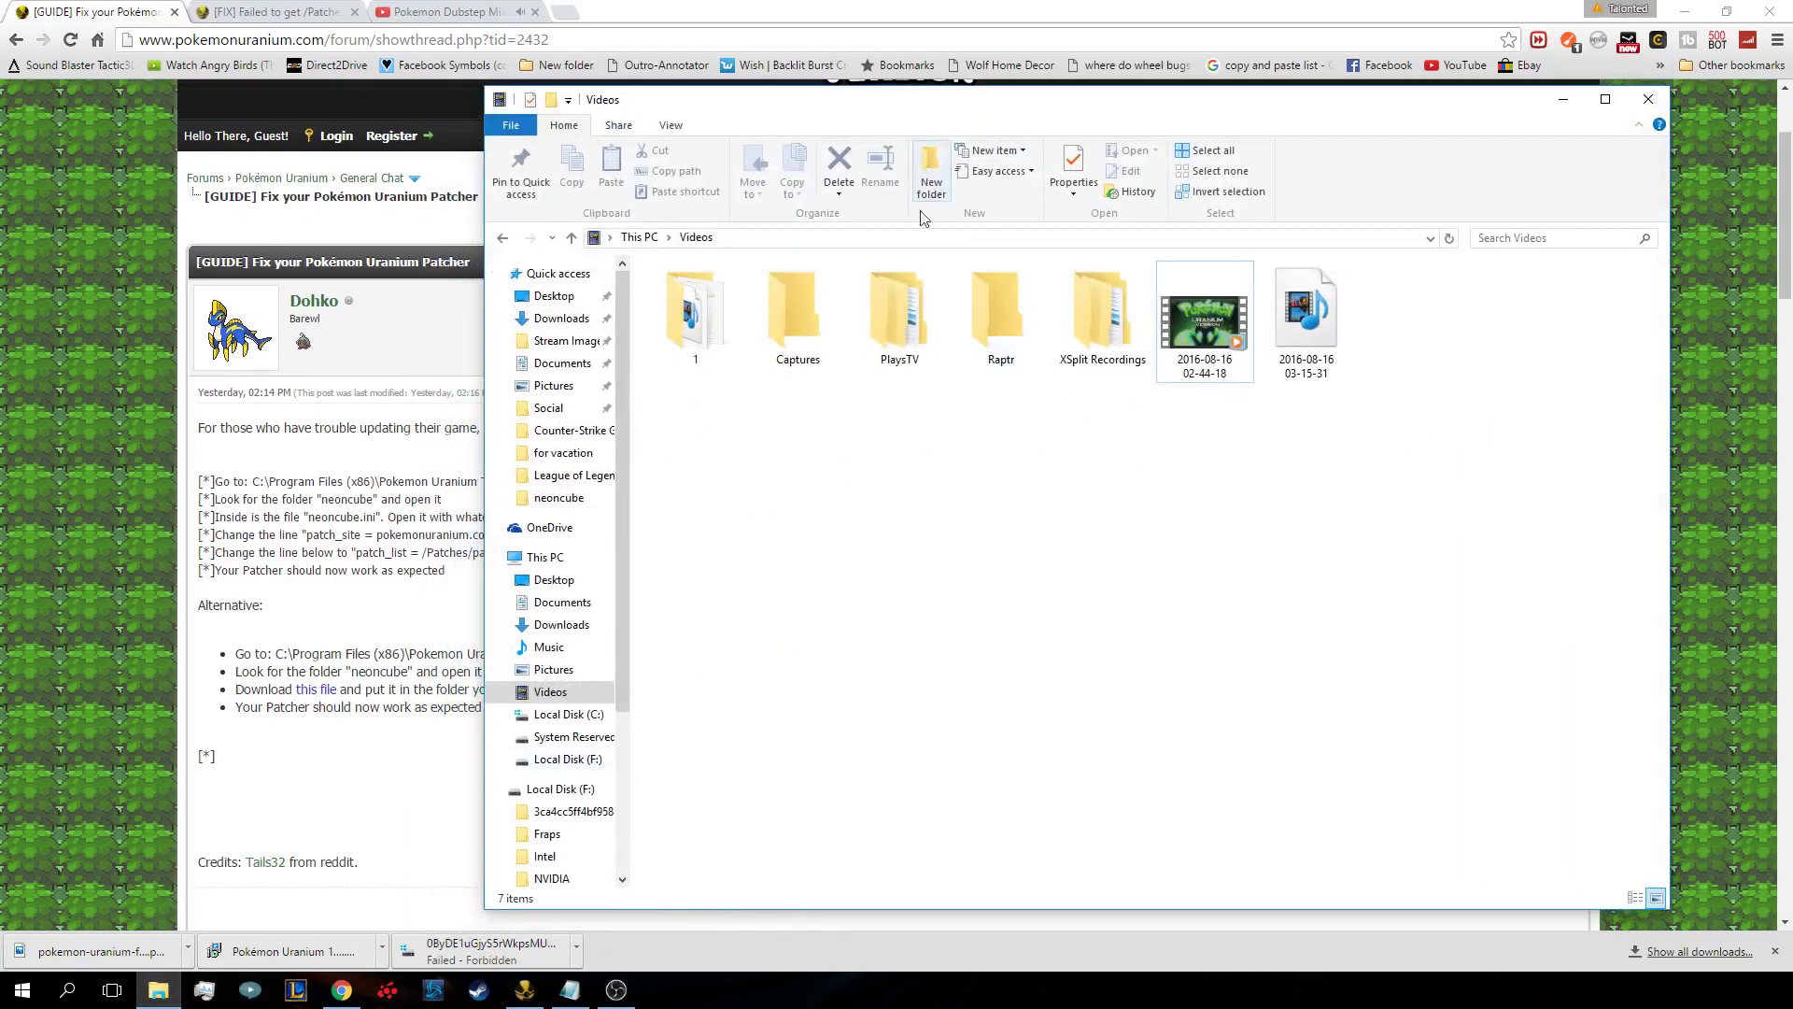
click(856, 239)
text(C:\Program Files (x86)\Pokemon Uranium Team\Pokemon Uranium 1.0)
key(Return)
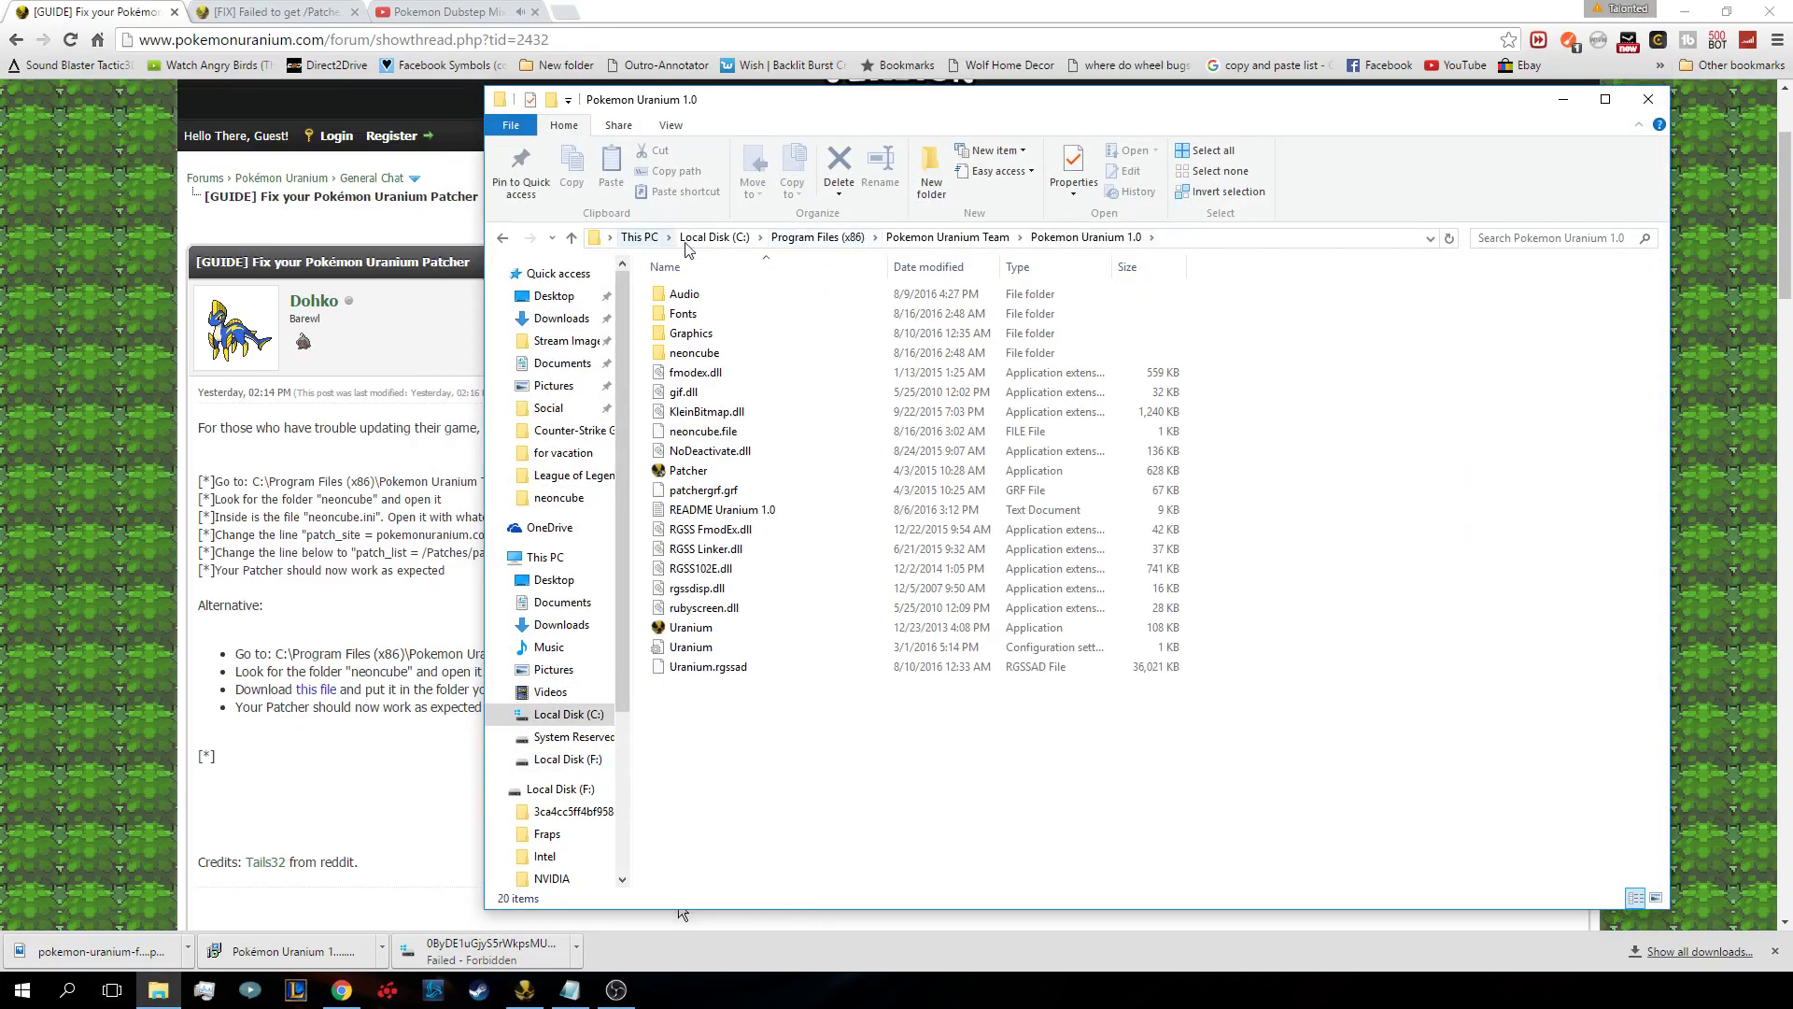
double_click(710, 353)
double_click(710, 318)
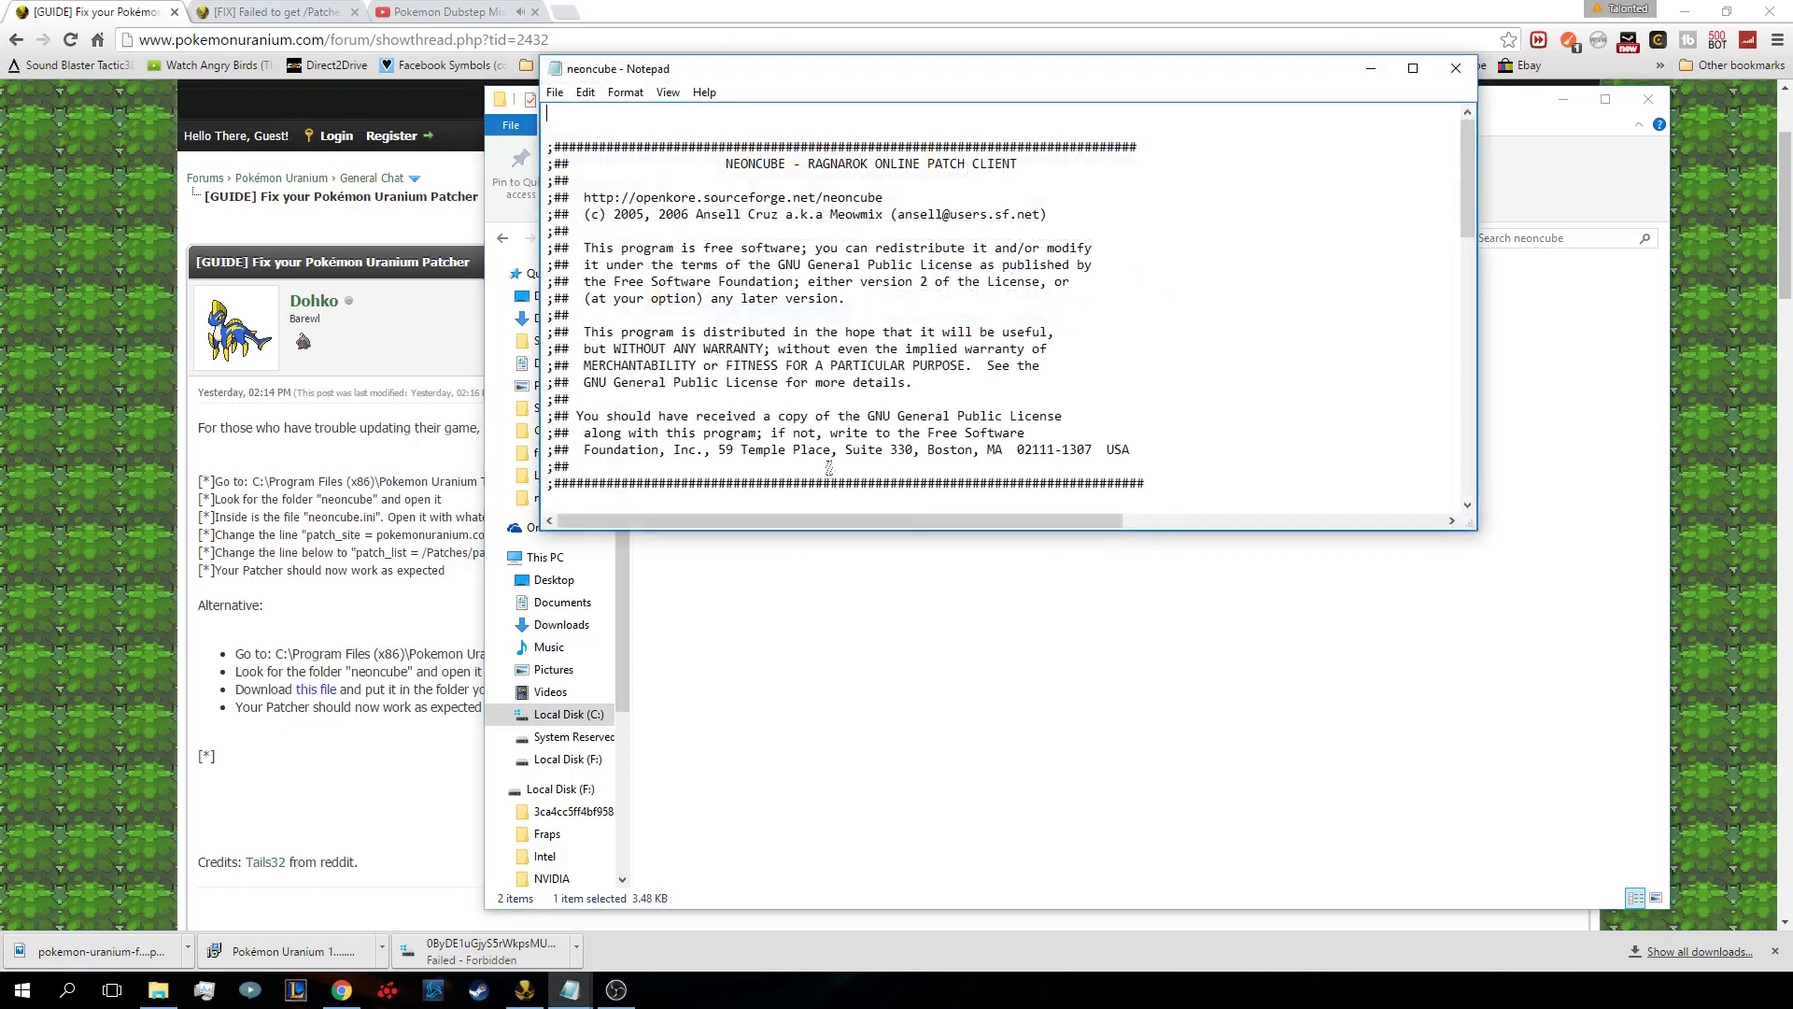
scroll(885, 374, down, 10)
scroll(886, 439, up, 1)
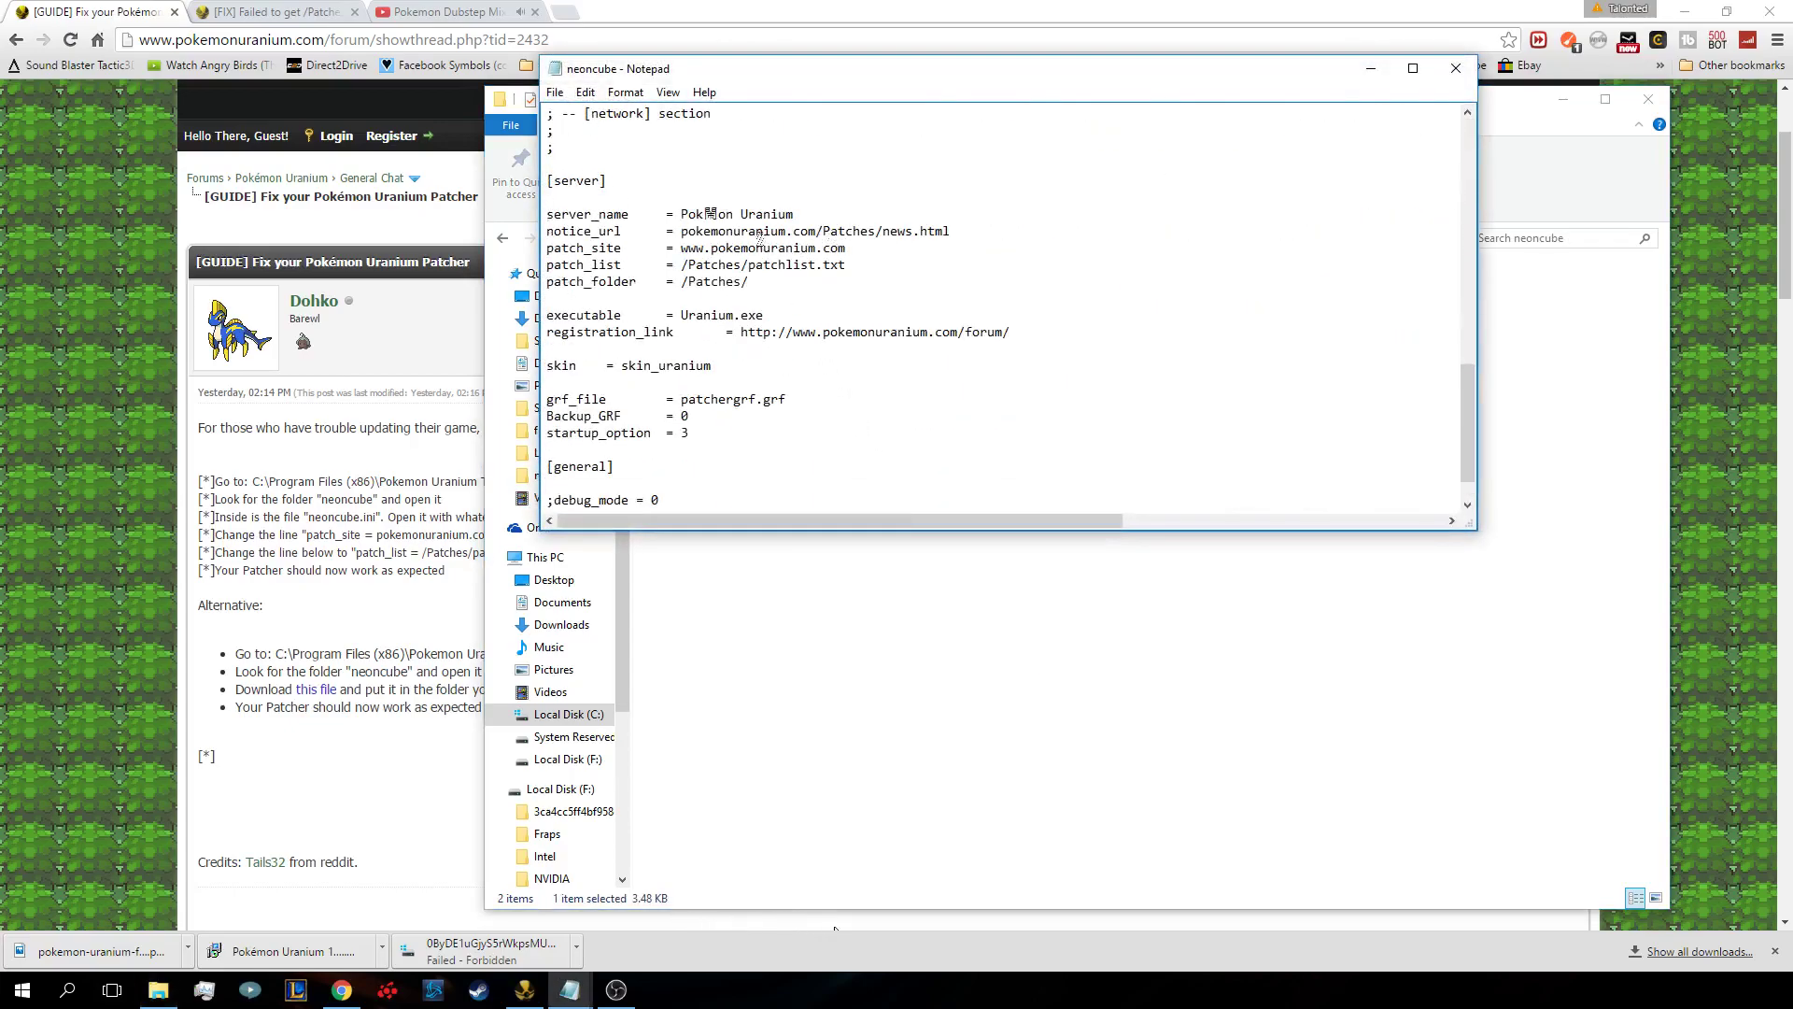
drag(711, 247, 680, 248)
key(BackSpace)
drag(845, 264, 817, 264)
key(BackSpace)
- Try saving over neoncube.ini, dismiss the 'Access is denied' error, and cancel Save As
click(1457, 70)
click(861, 513)
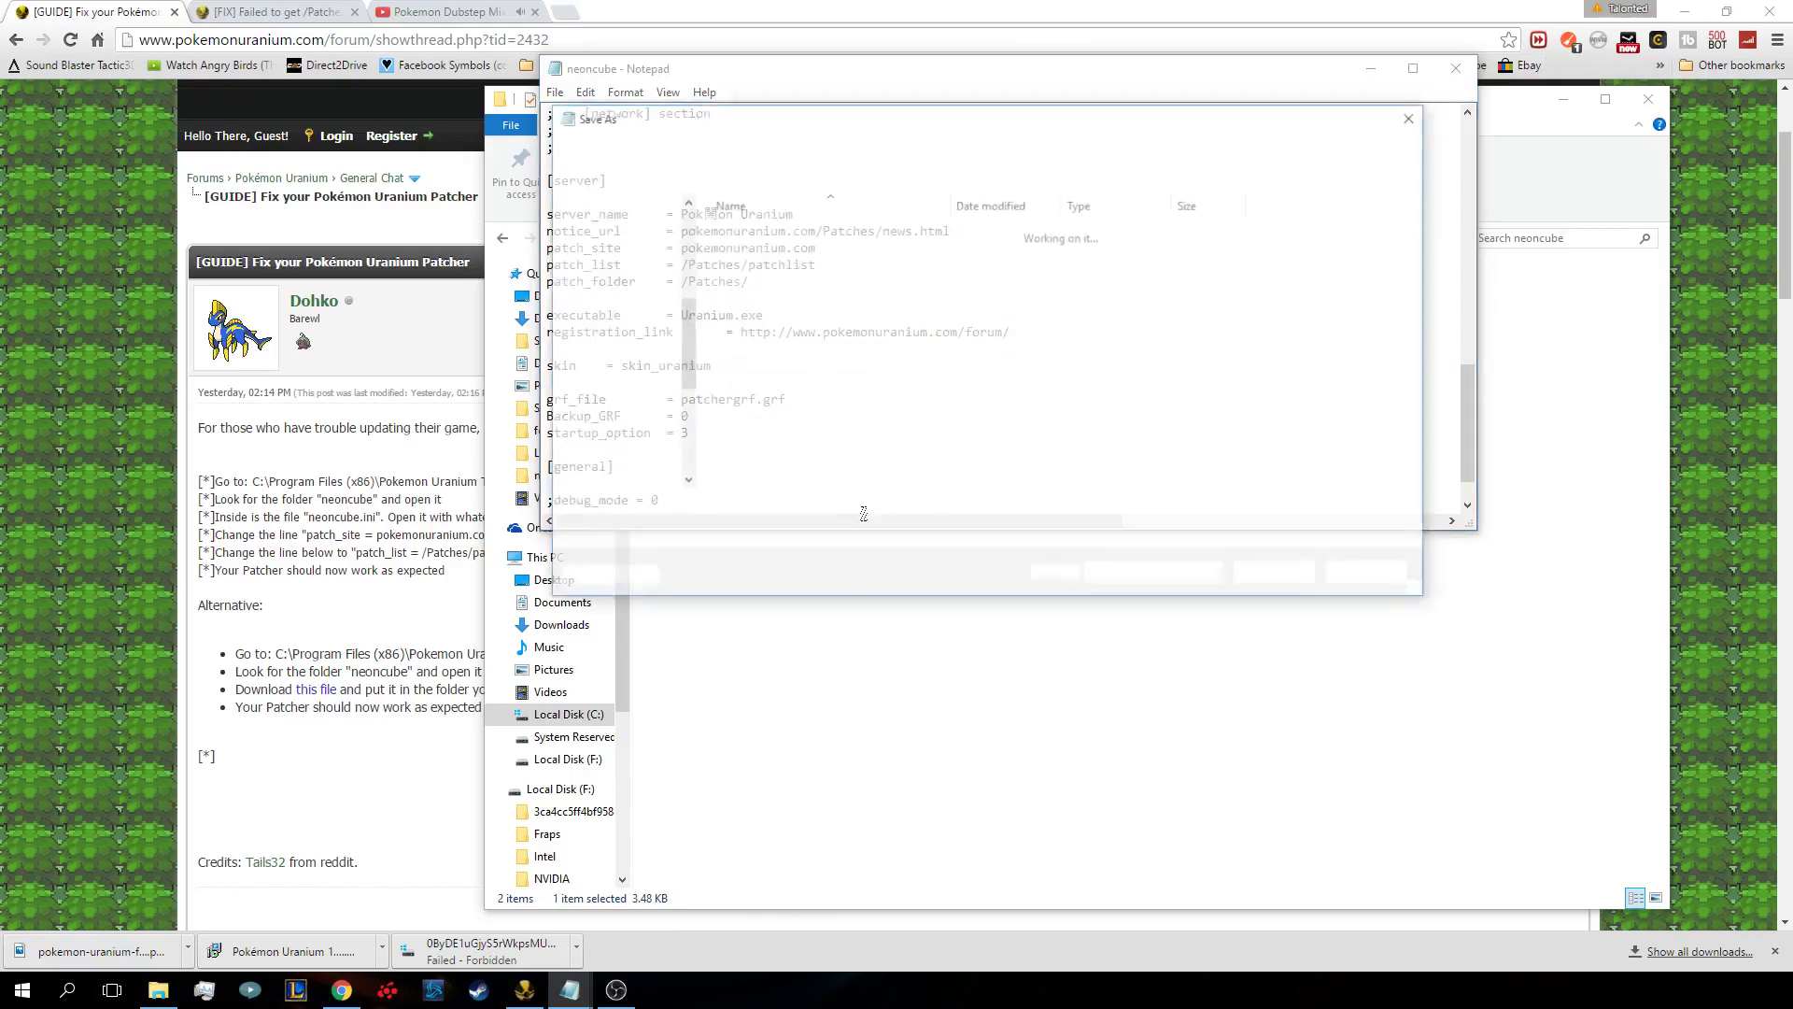
click(1278, 574)
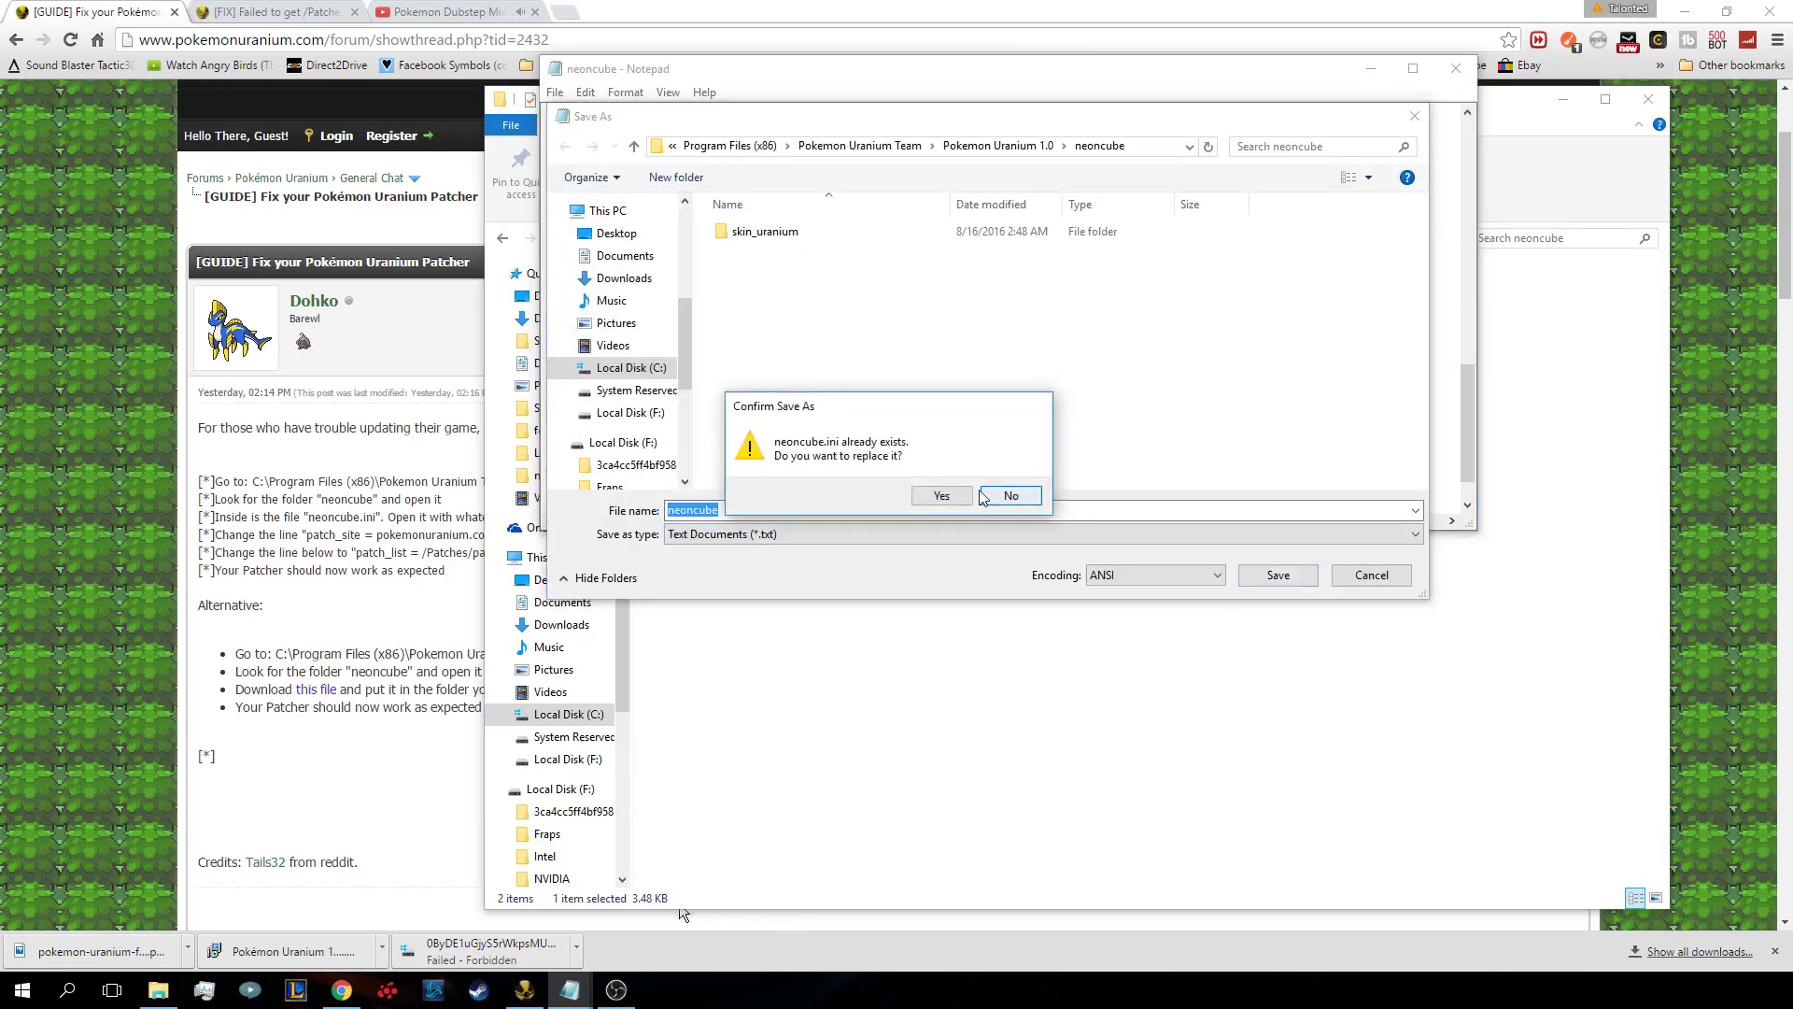
click(942, 495)
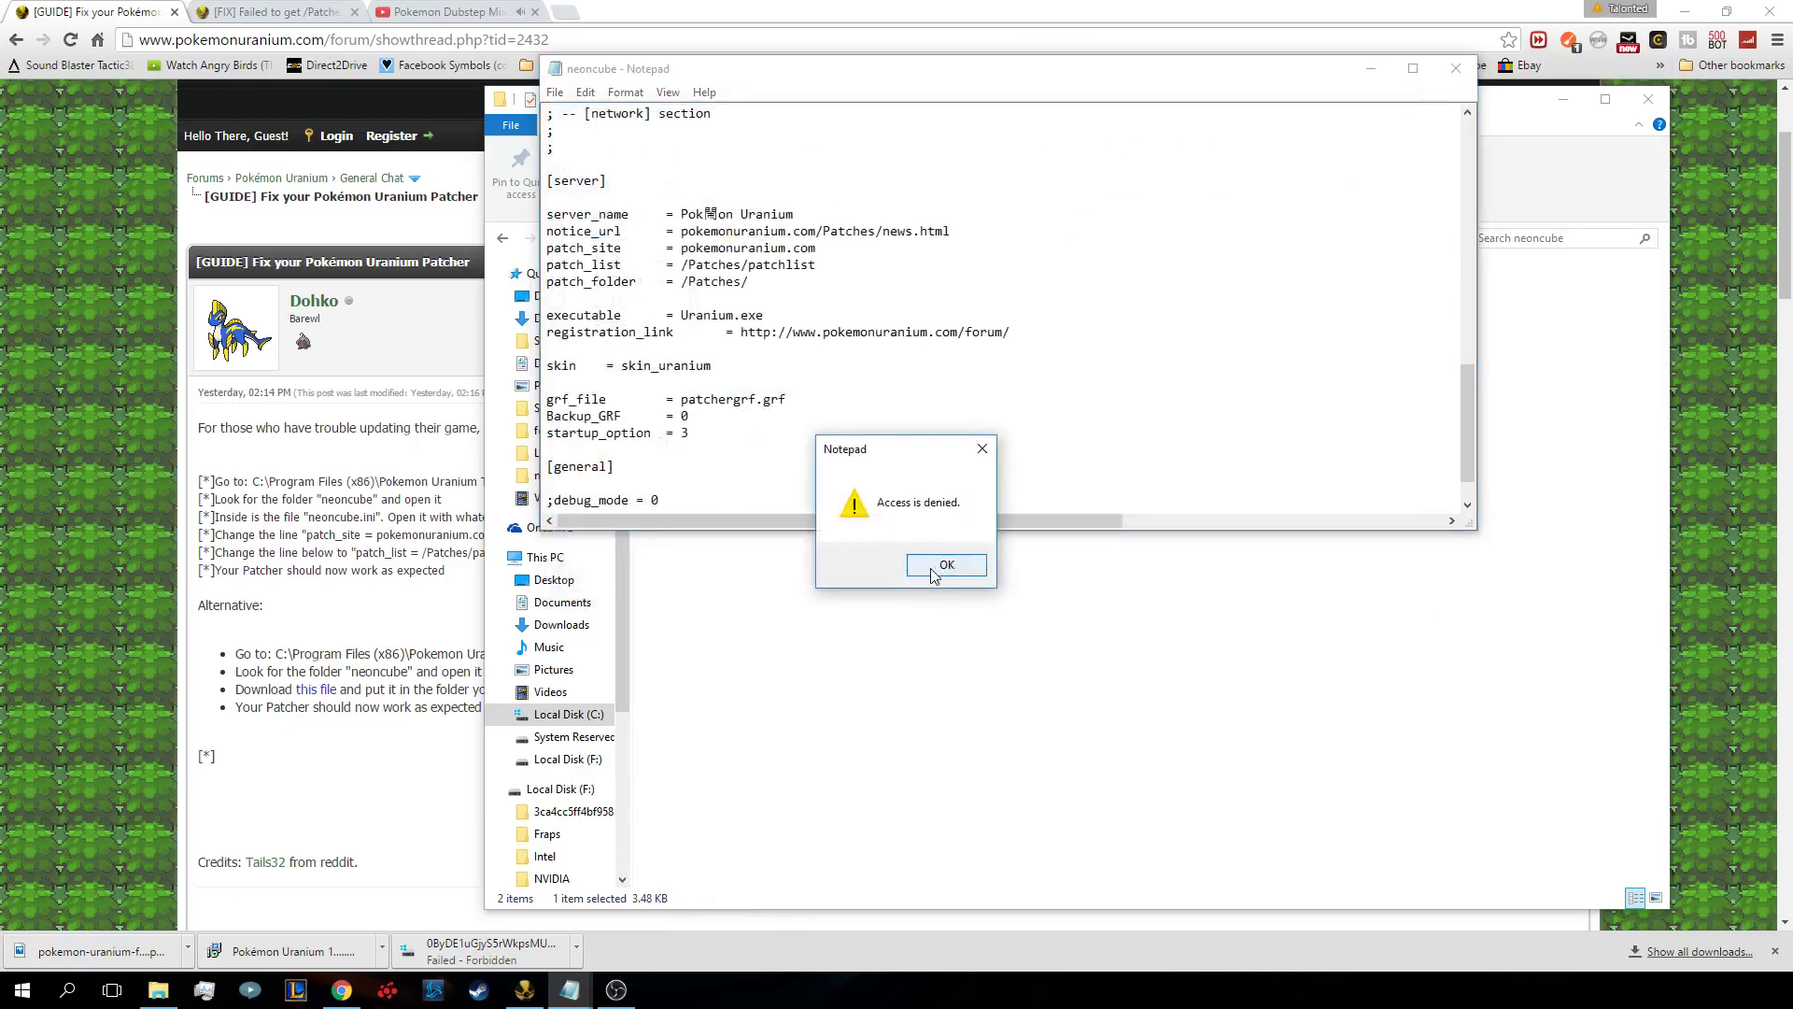
click(941, 565)
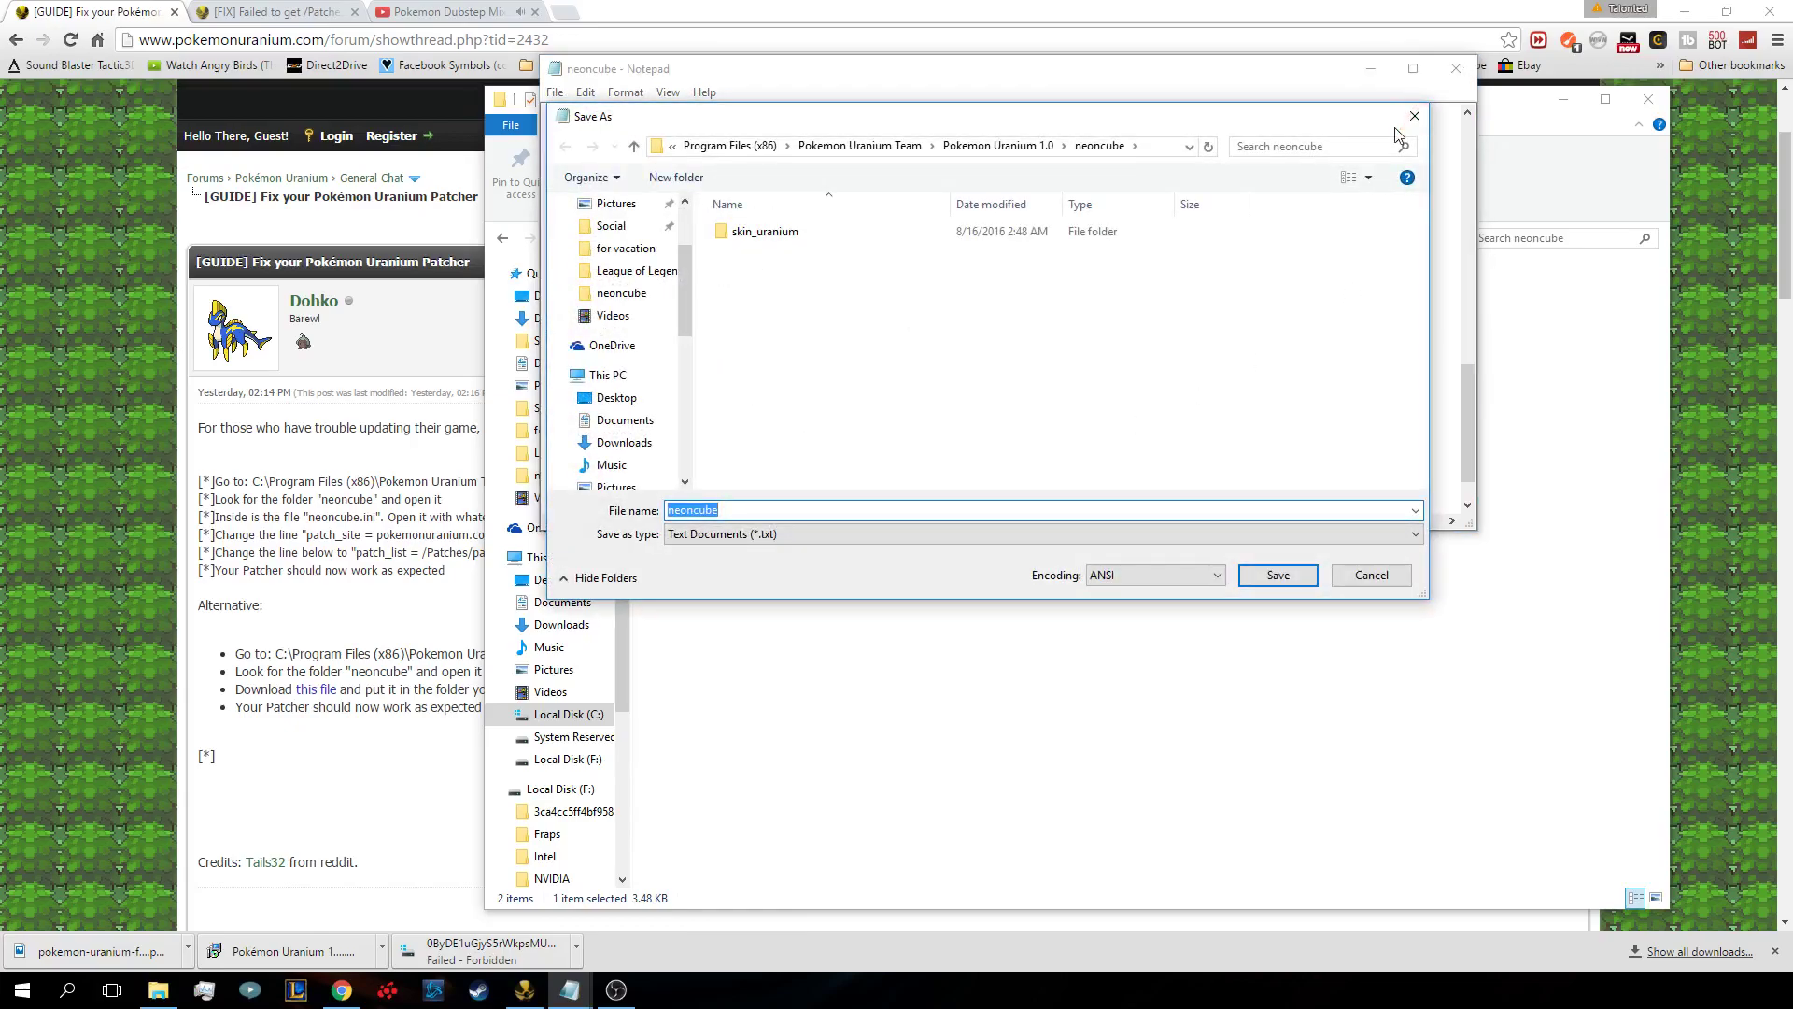
click(1414, 115)
- Close neoncube.ini without saving and search Windows for Notepad
click(1455, 69)
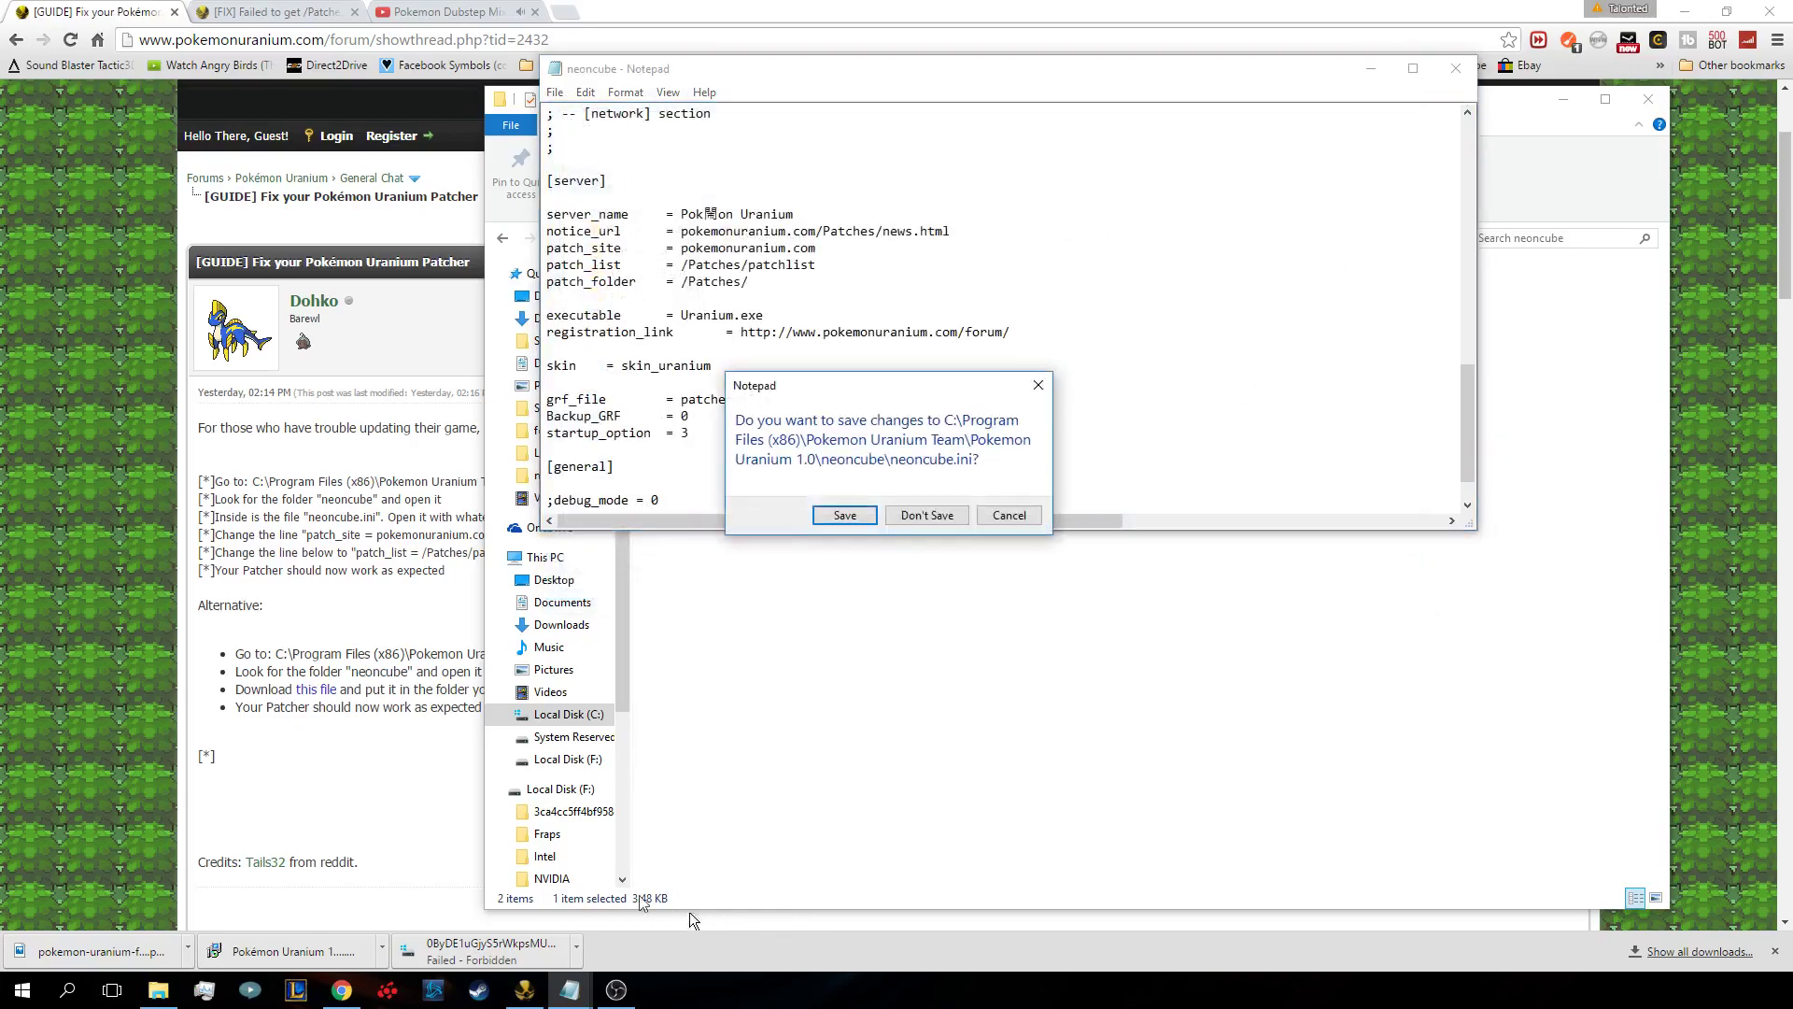
click(924, 519)
click(75, 995)
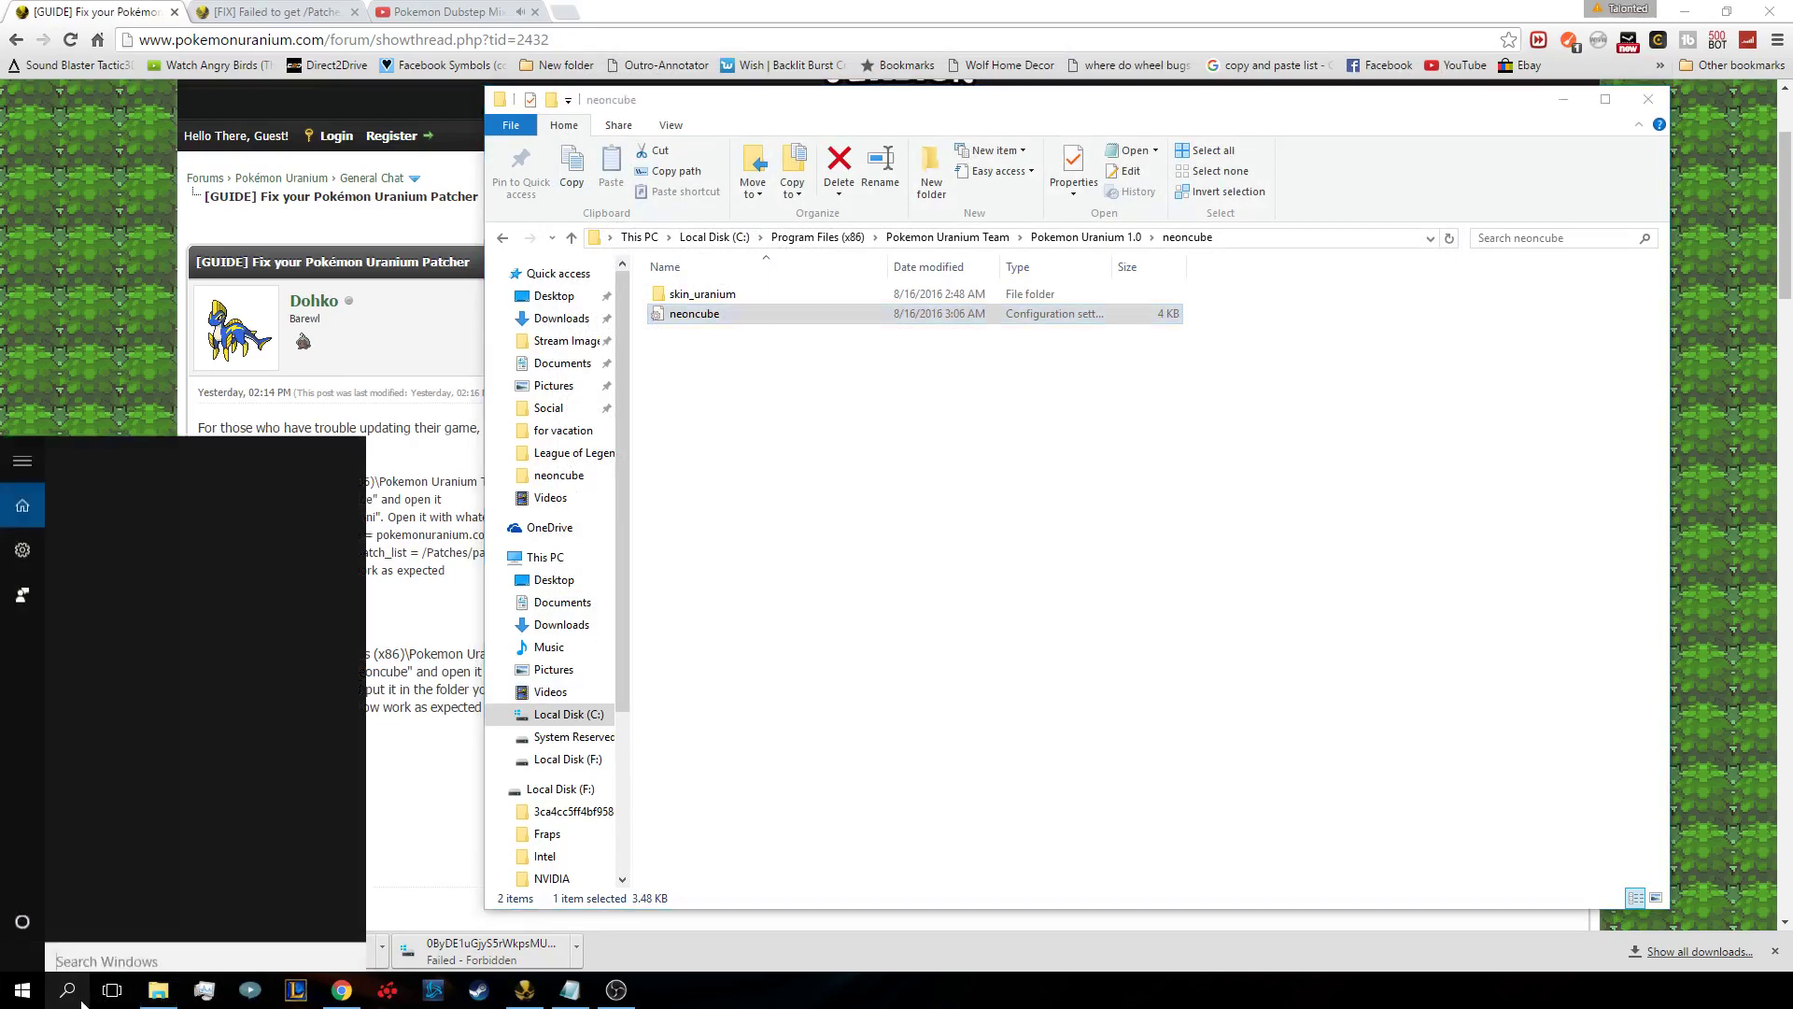
text(Note)
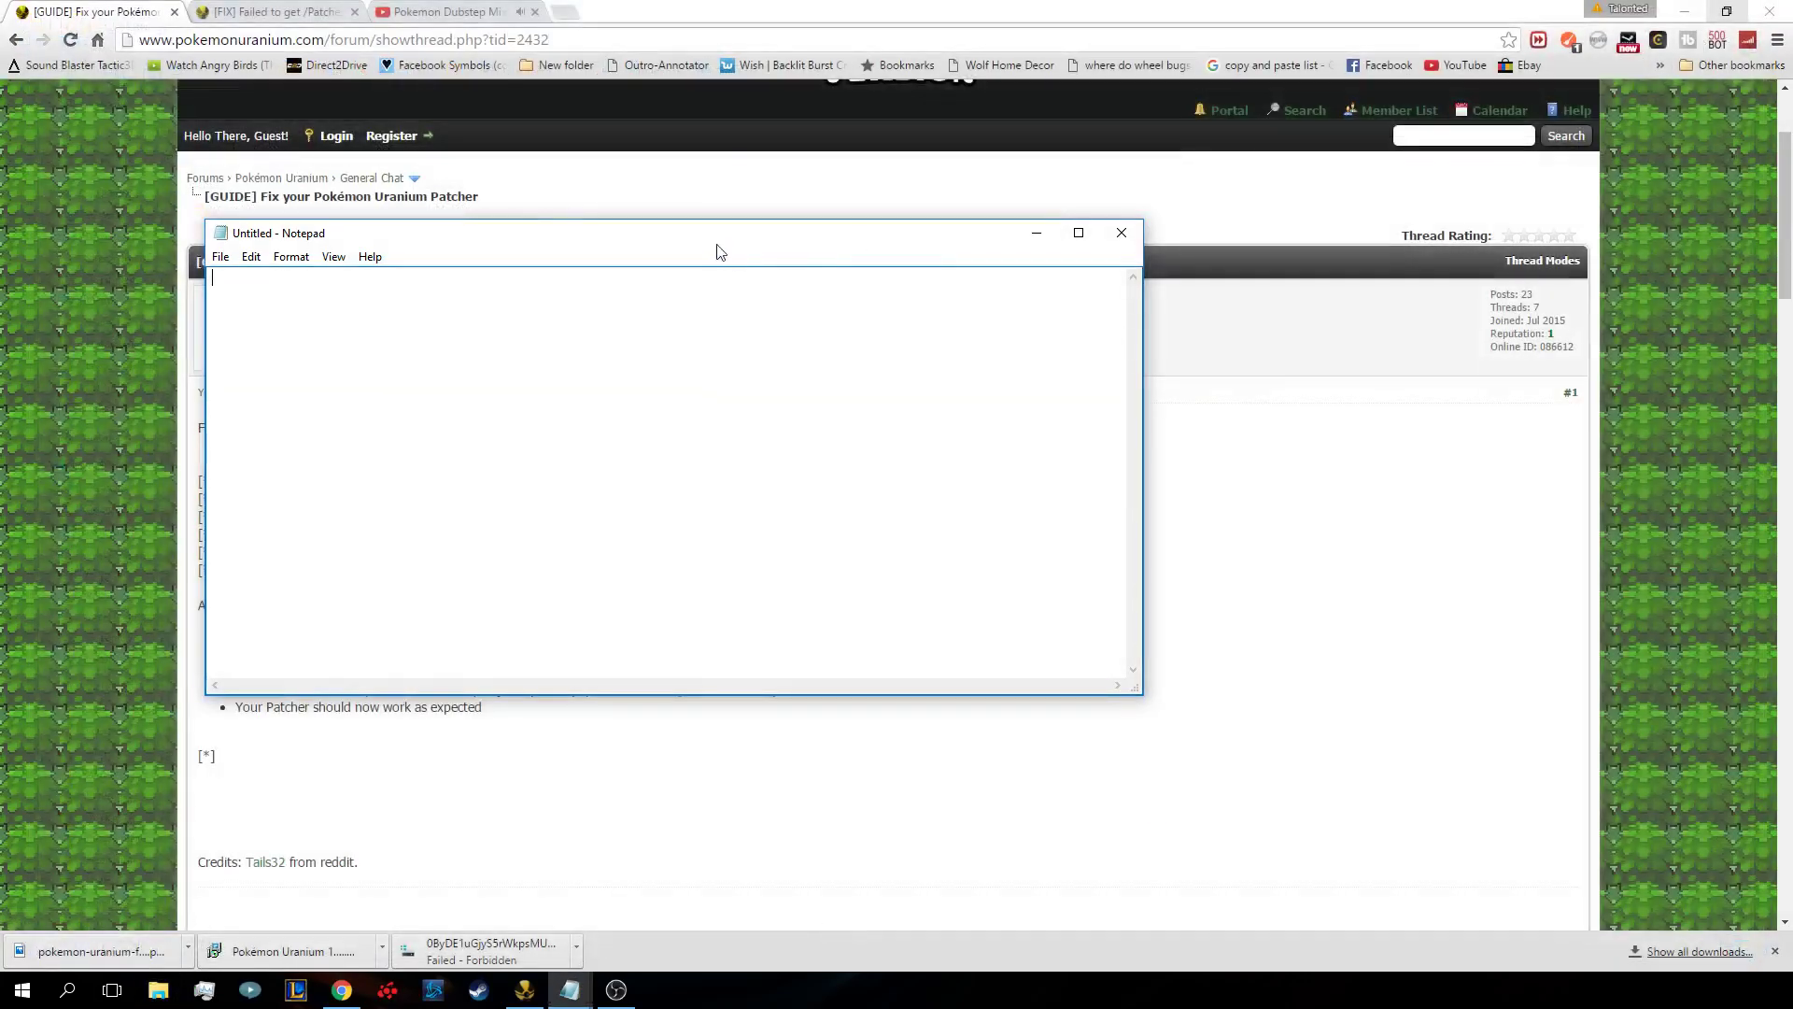
- Open neoncube.ini in Notepad with the Open dialog's filter set to All Files
click(670, 187)
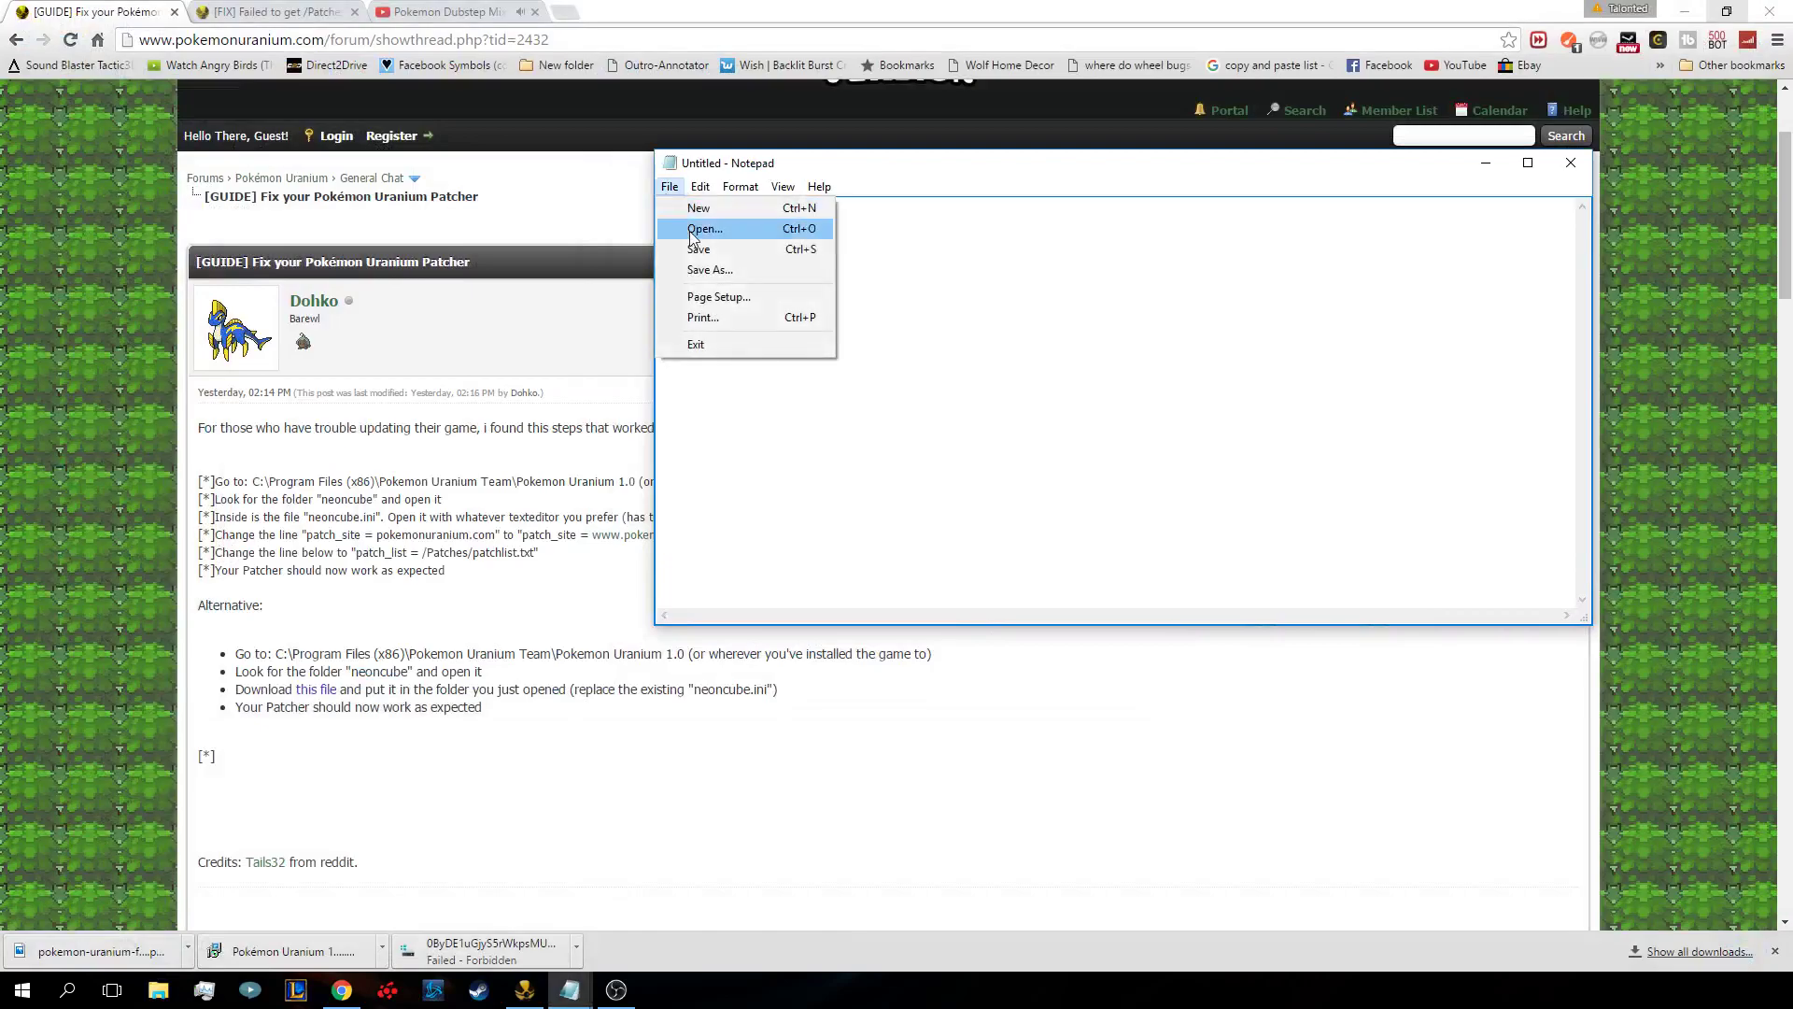
click(703, 229)
click(1250, 241)
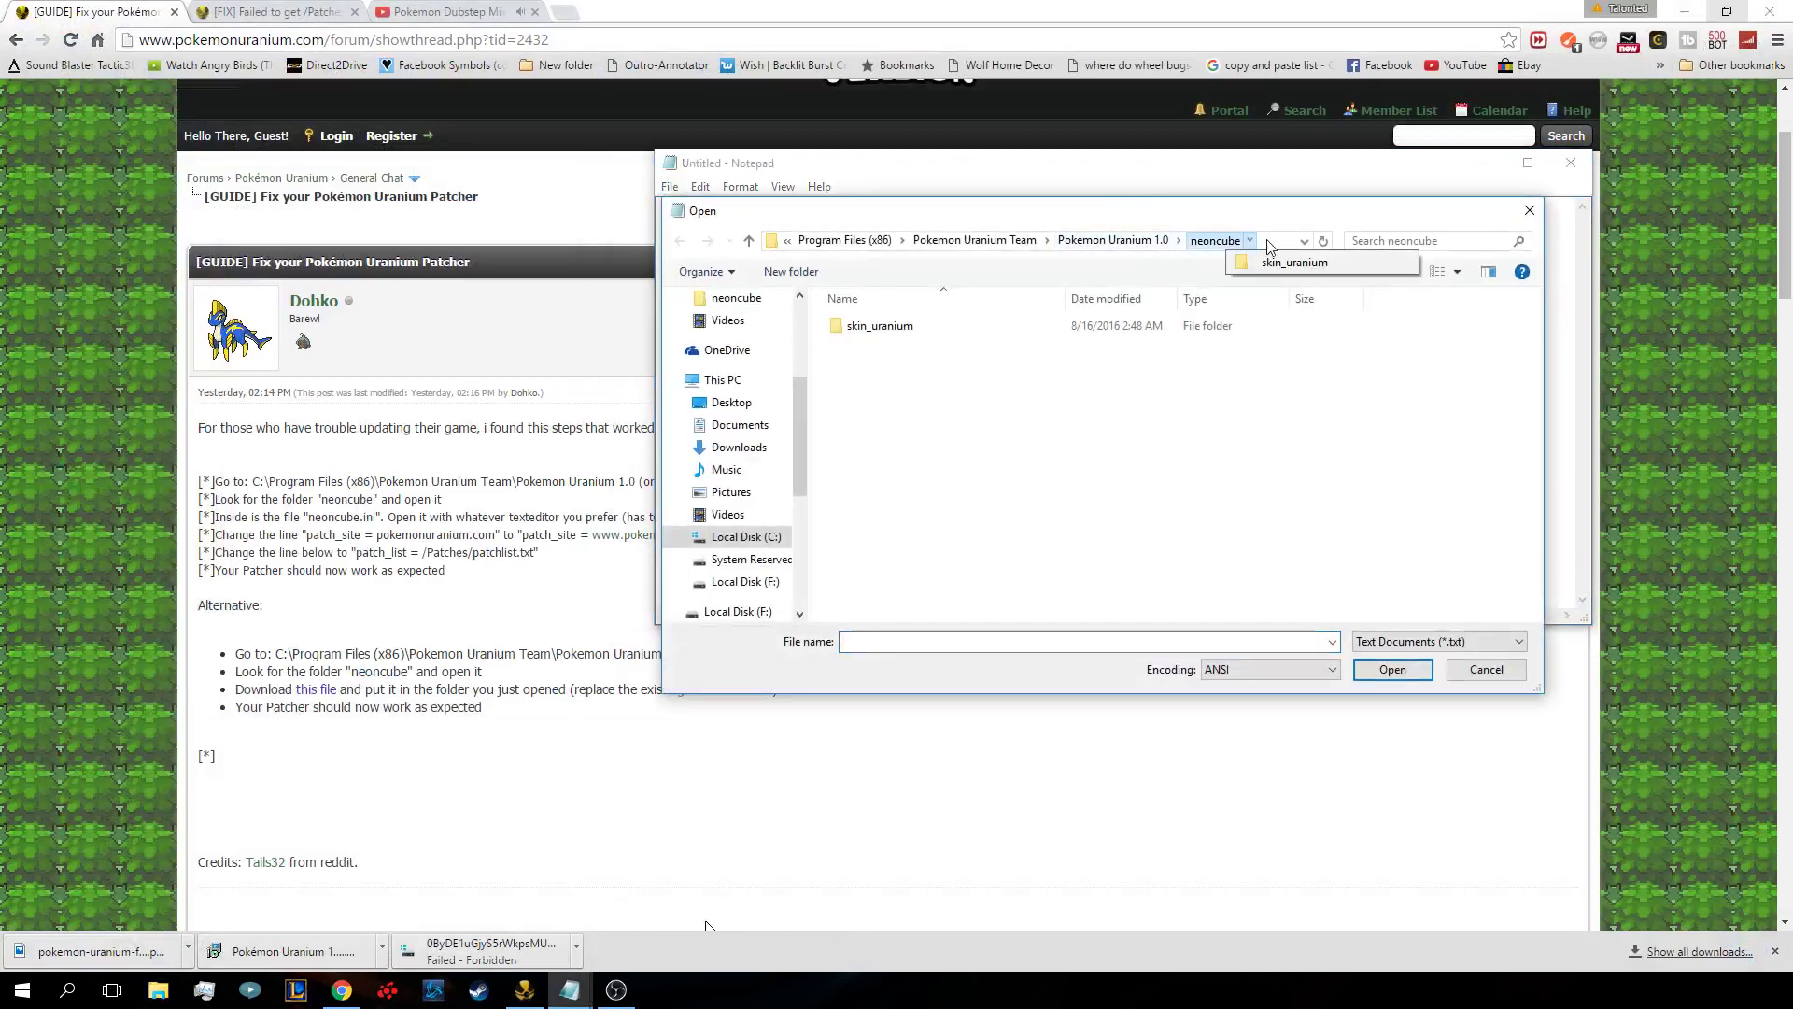
click(1294, 241)
click(1179, 367)
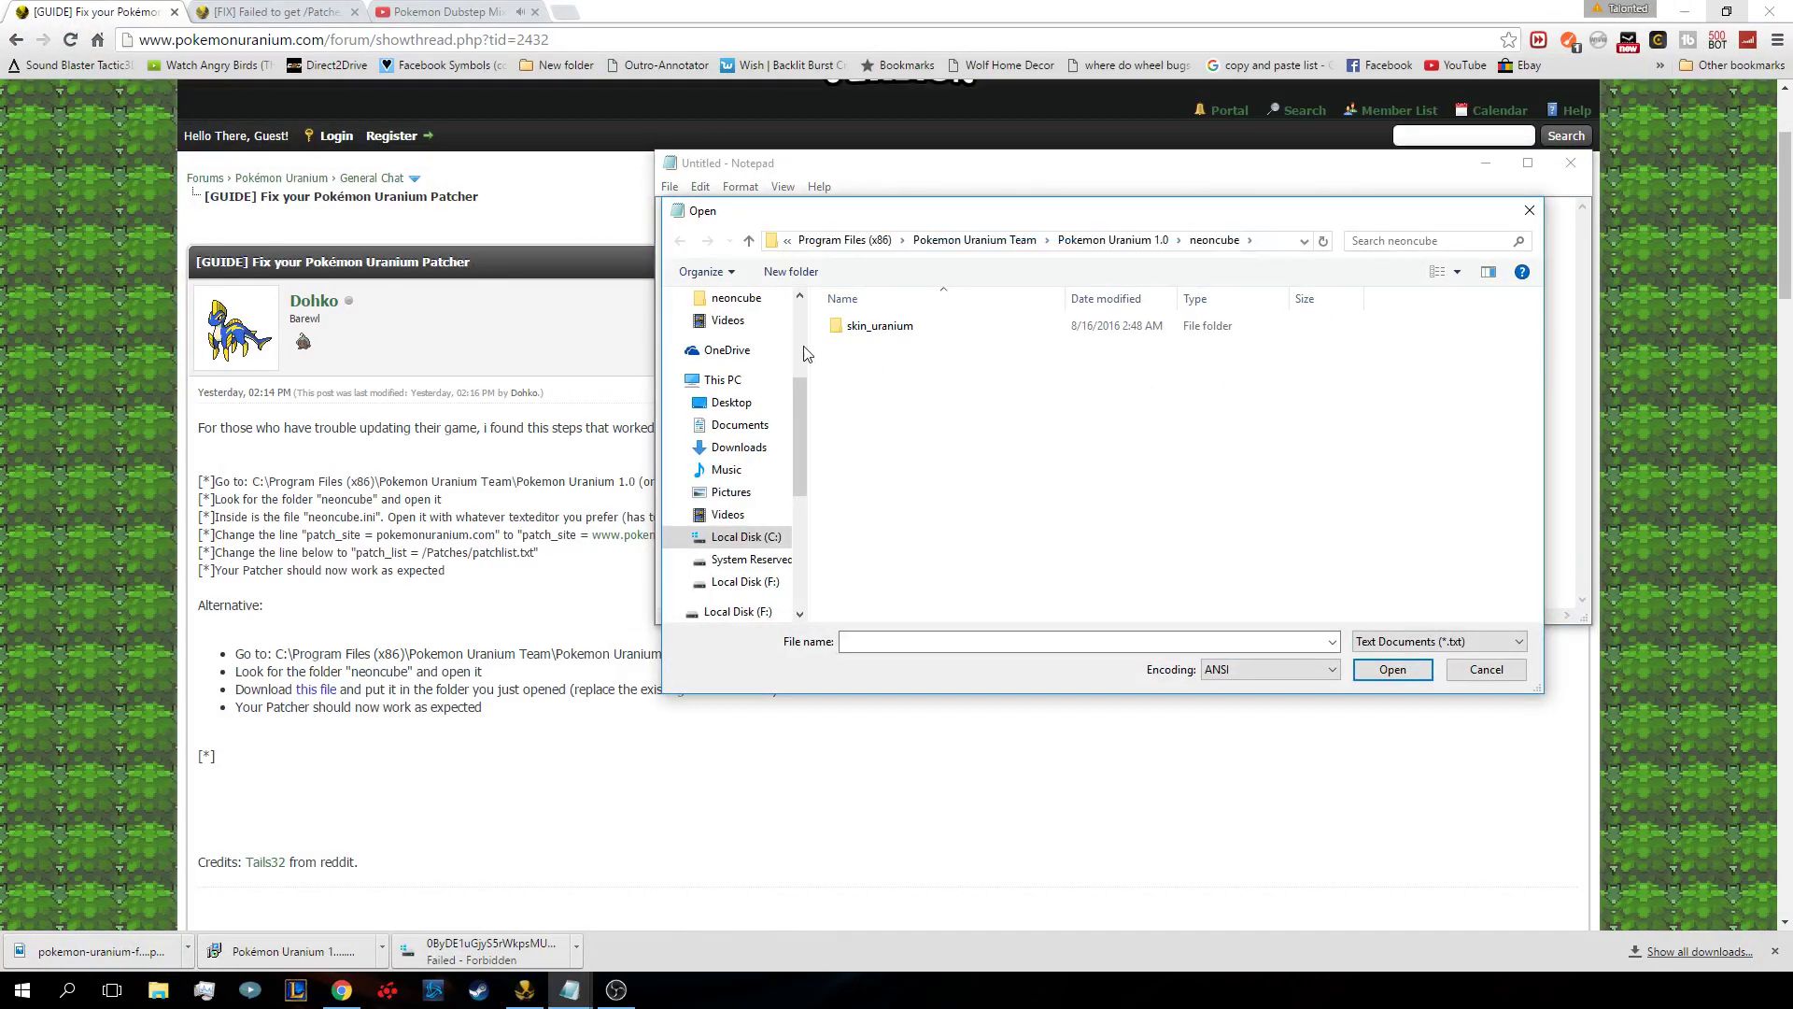
click(1415, 640)
click(1401, 671)
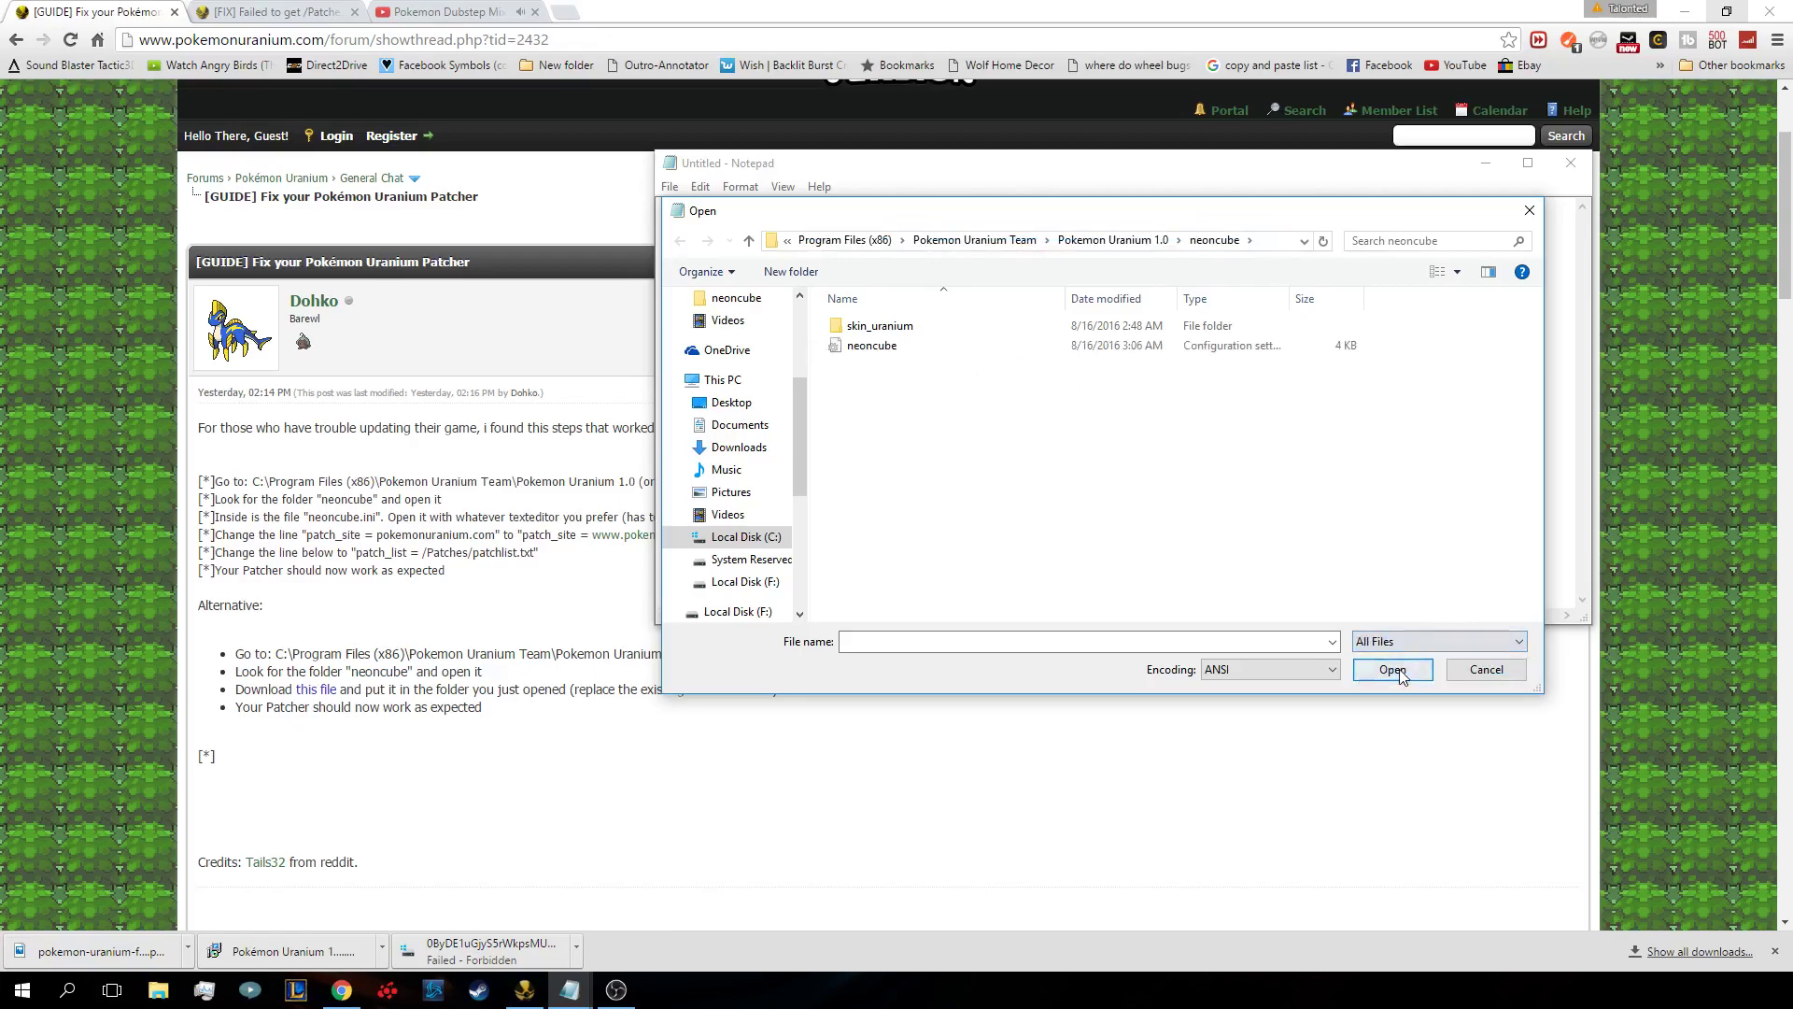
double_click(939, 346)
scroll(947, 542, down, 15)
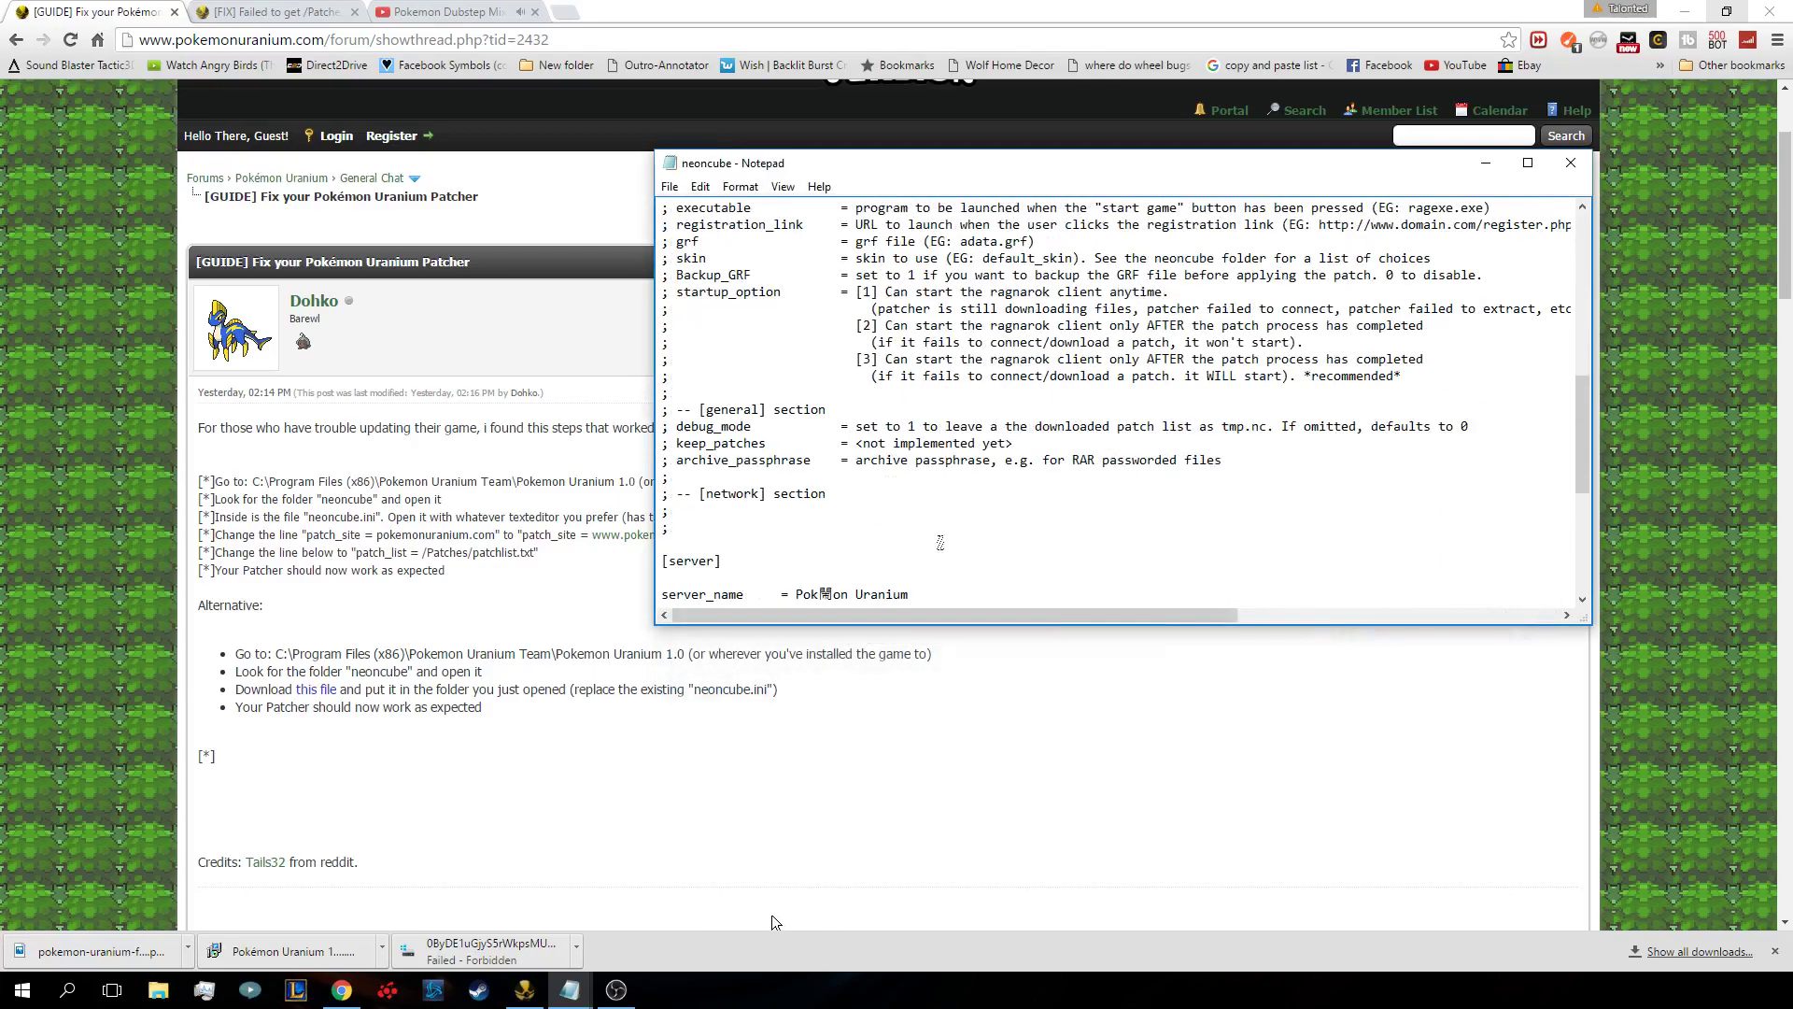
drag(827, 376, 796, 376)
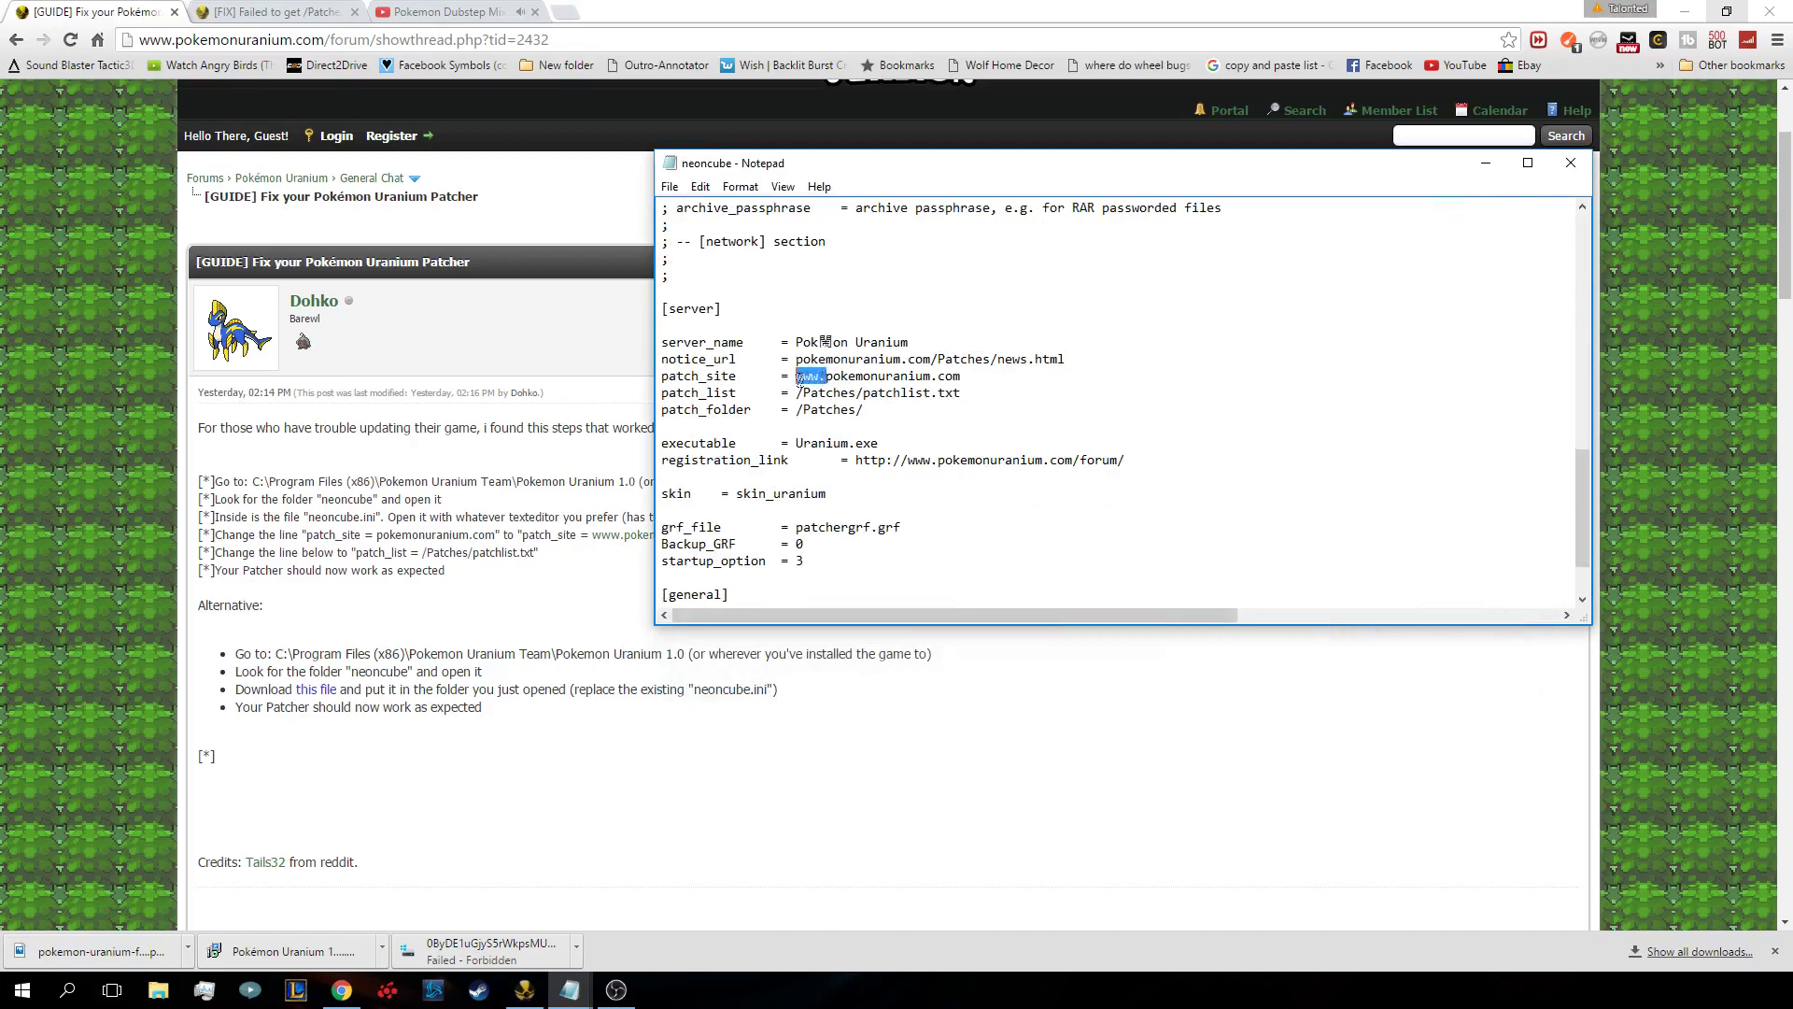
key(BackSpace)
drag(960, 393, 933, 393)
key(BackSpace)
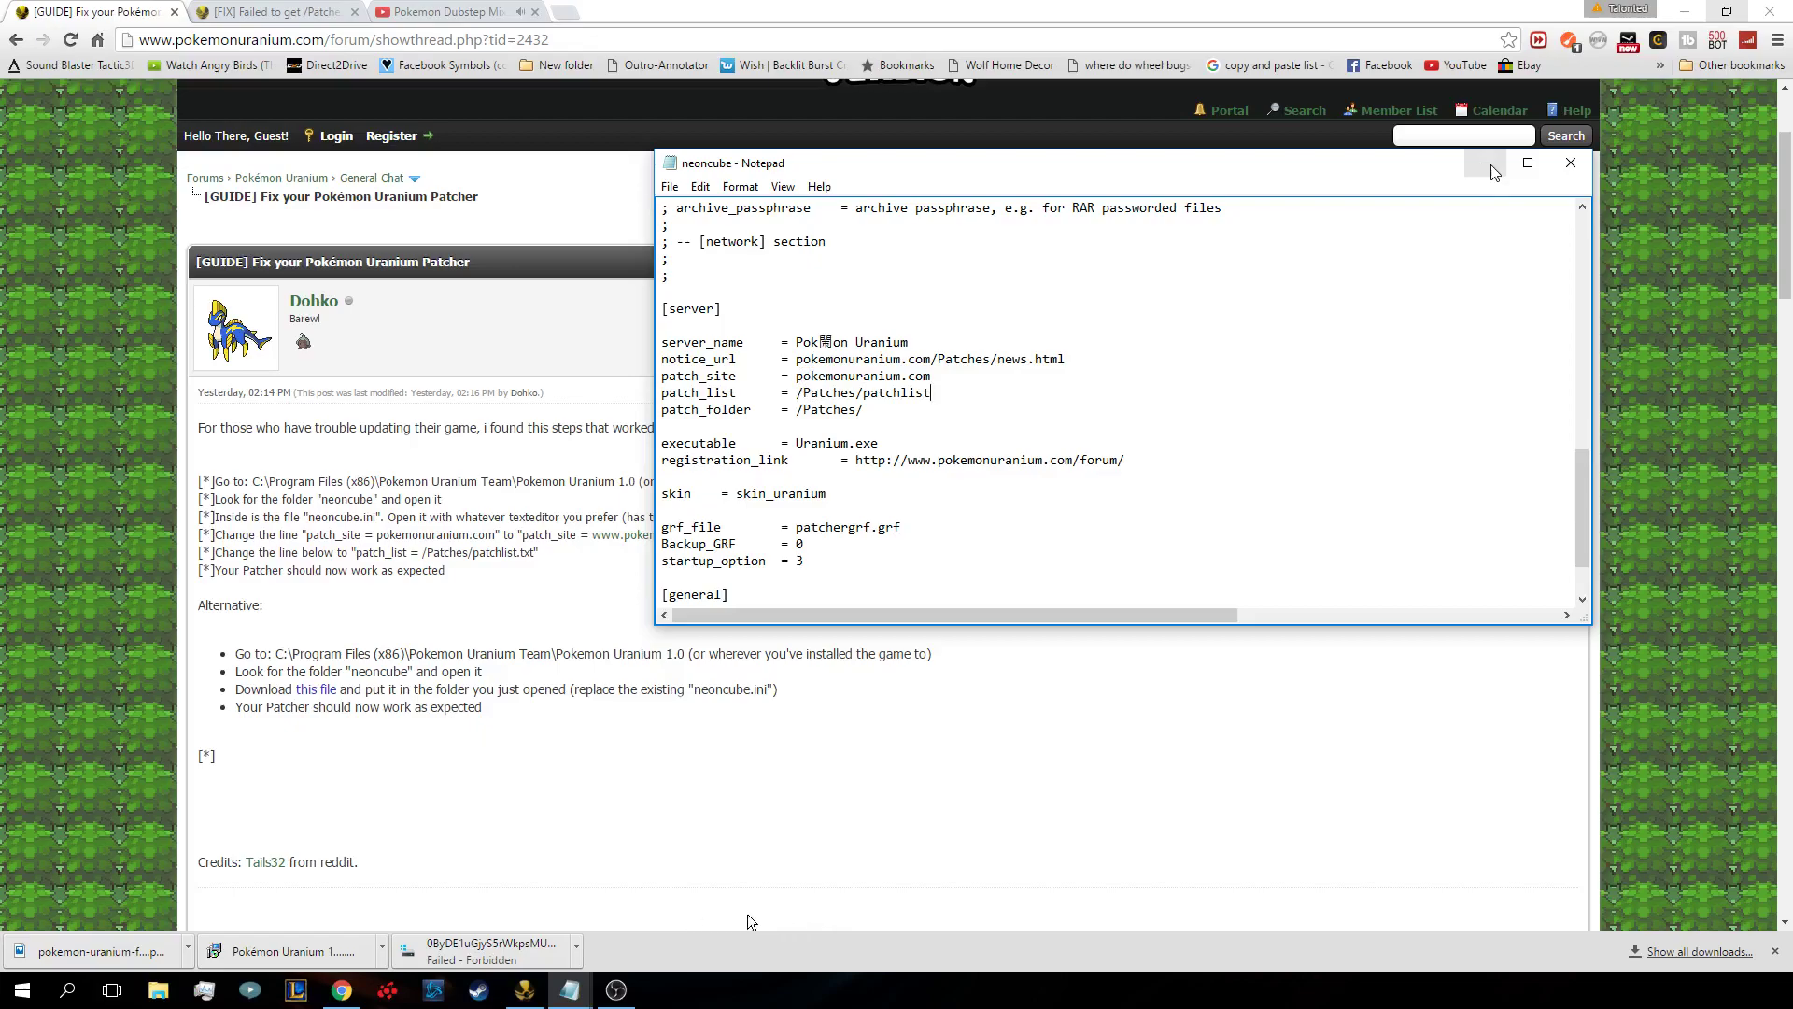
click(1571, 162)
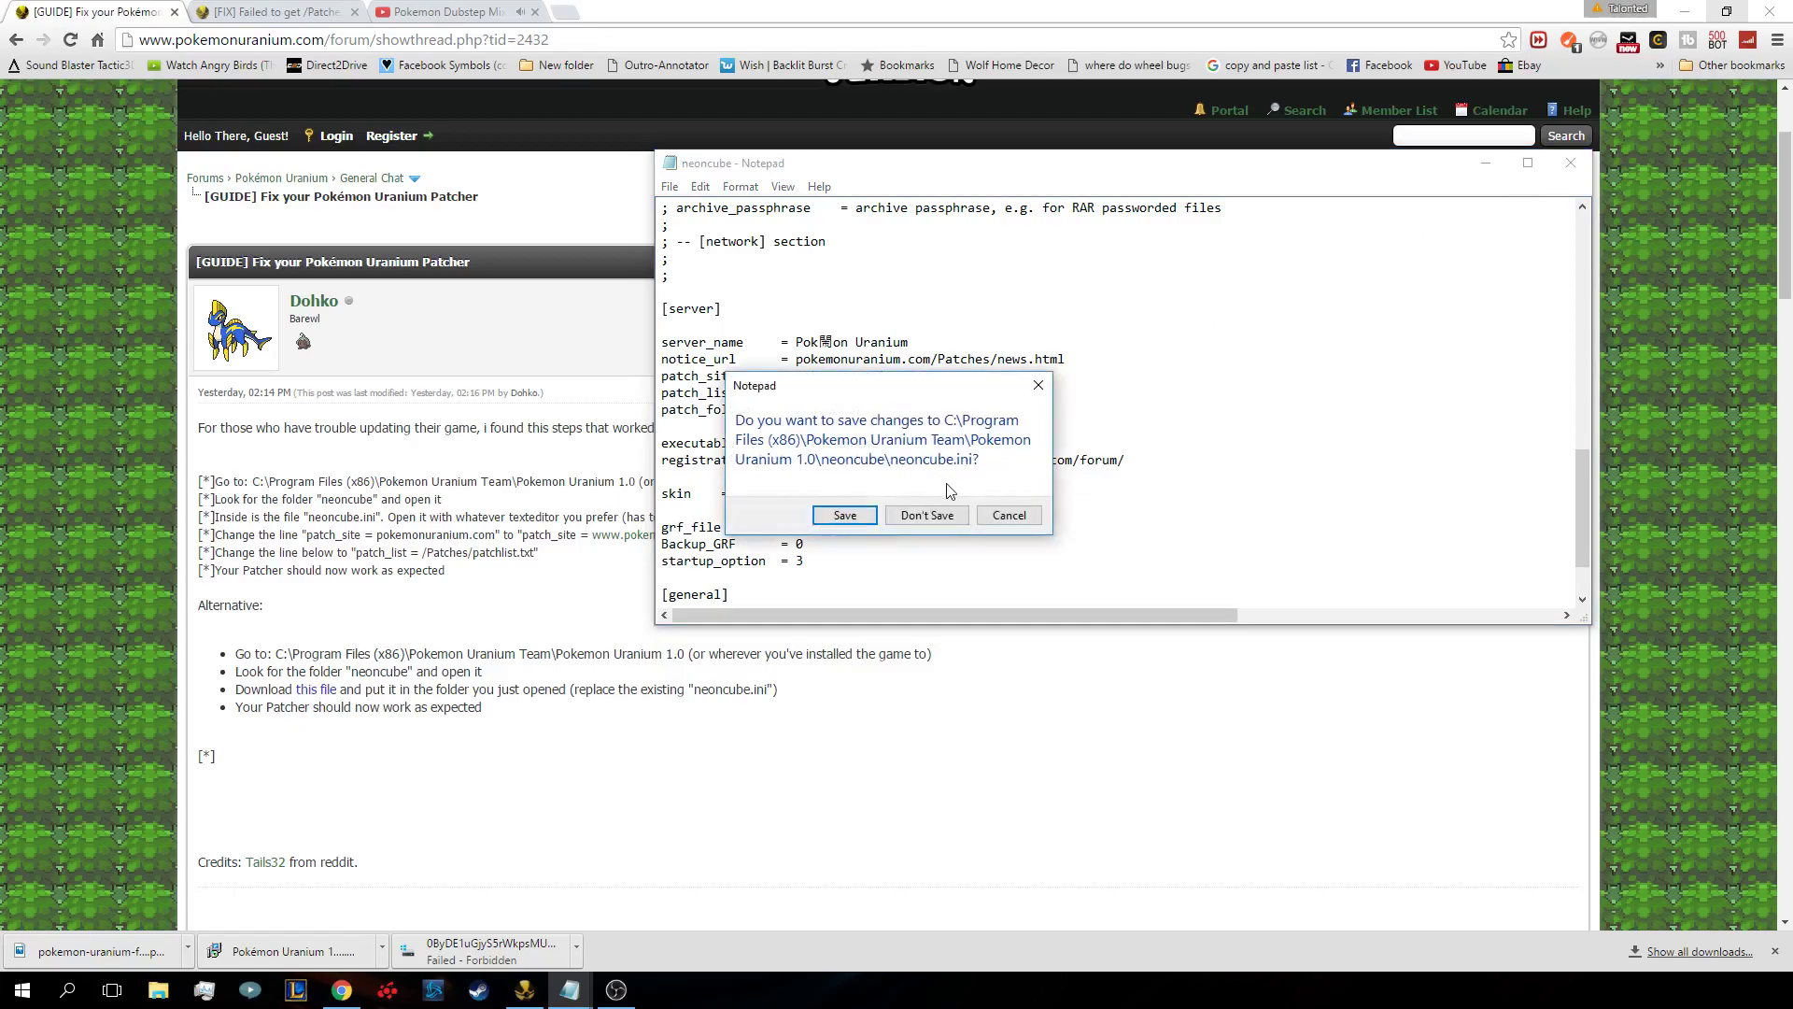
click(951, 515)
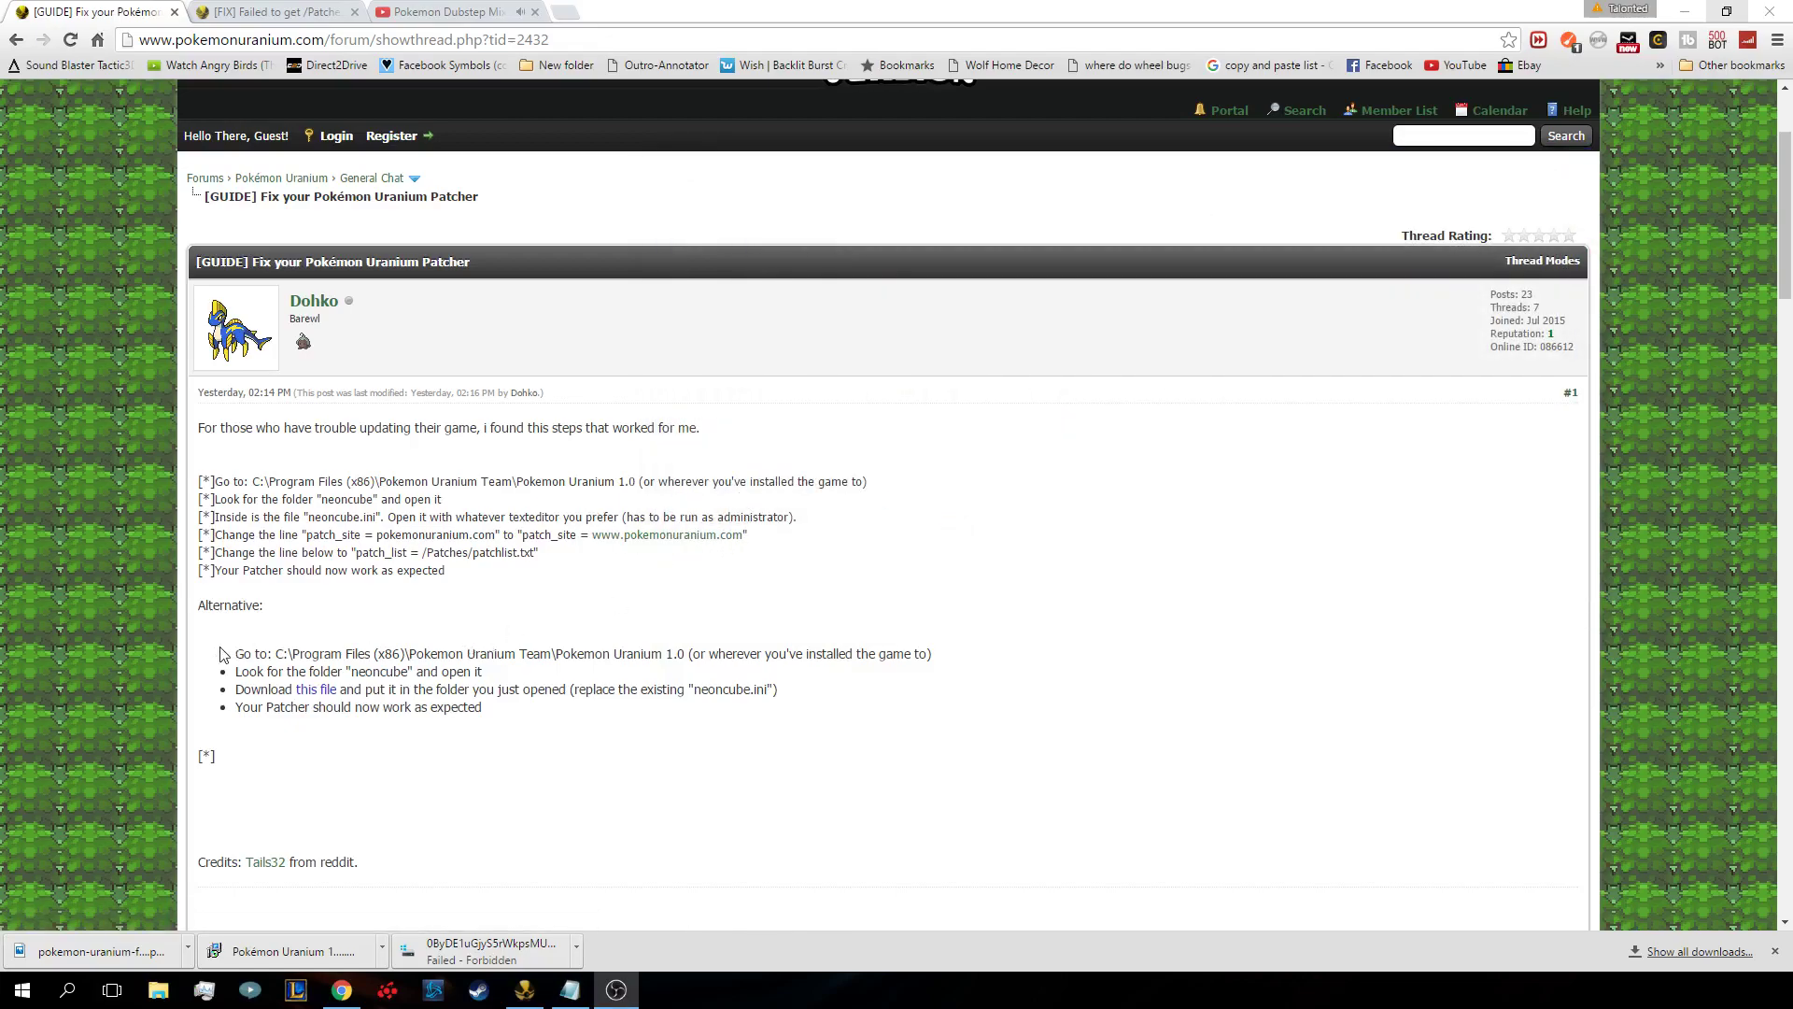
mouse_move(222, 654)
mouse_down()
mouse_move(523, 714)
mouse_move(426, 710)
mouse_move(236, 654)
mouse_up()
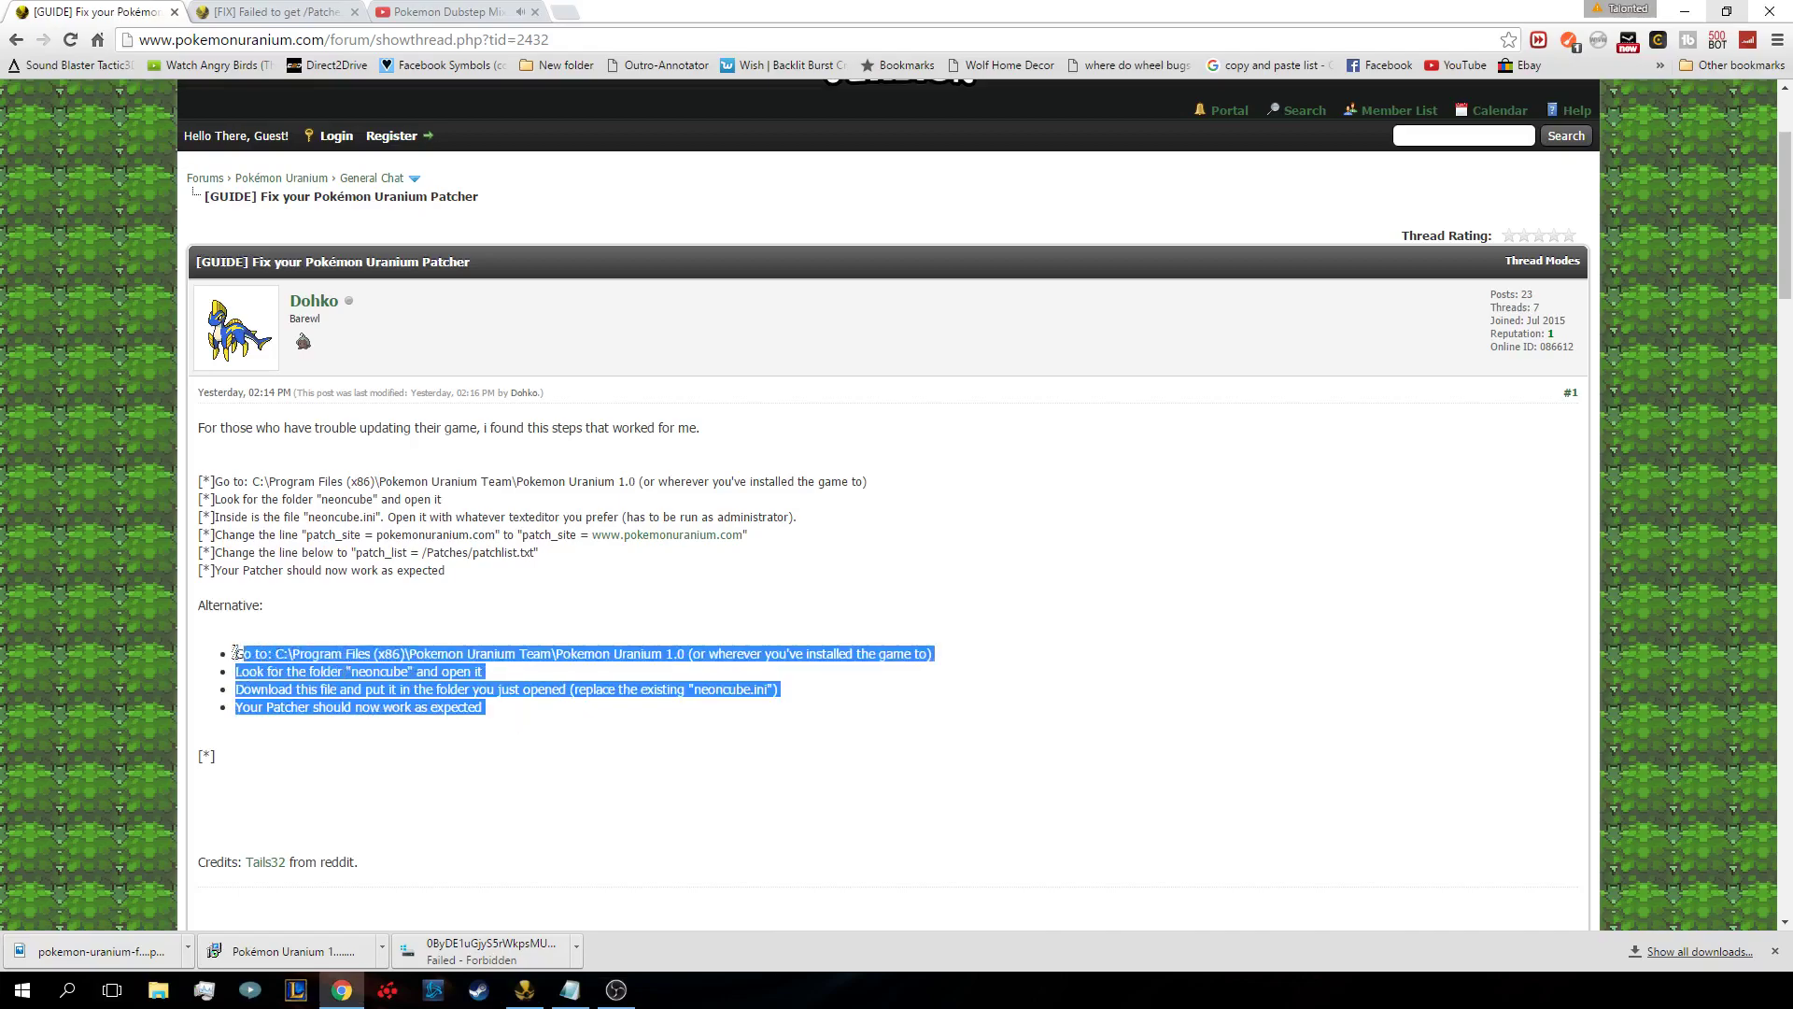
click(750, 919)
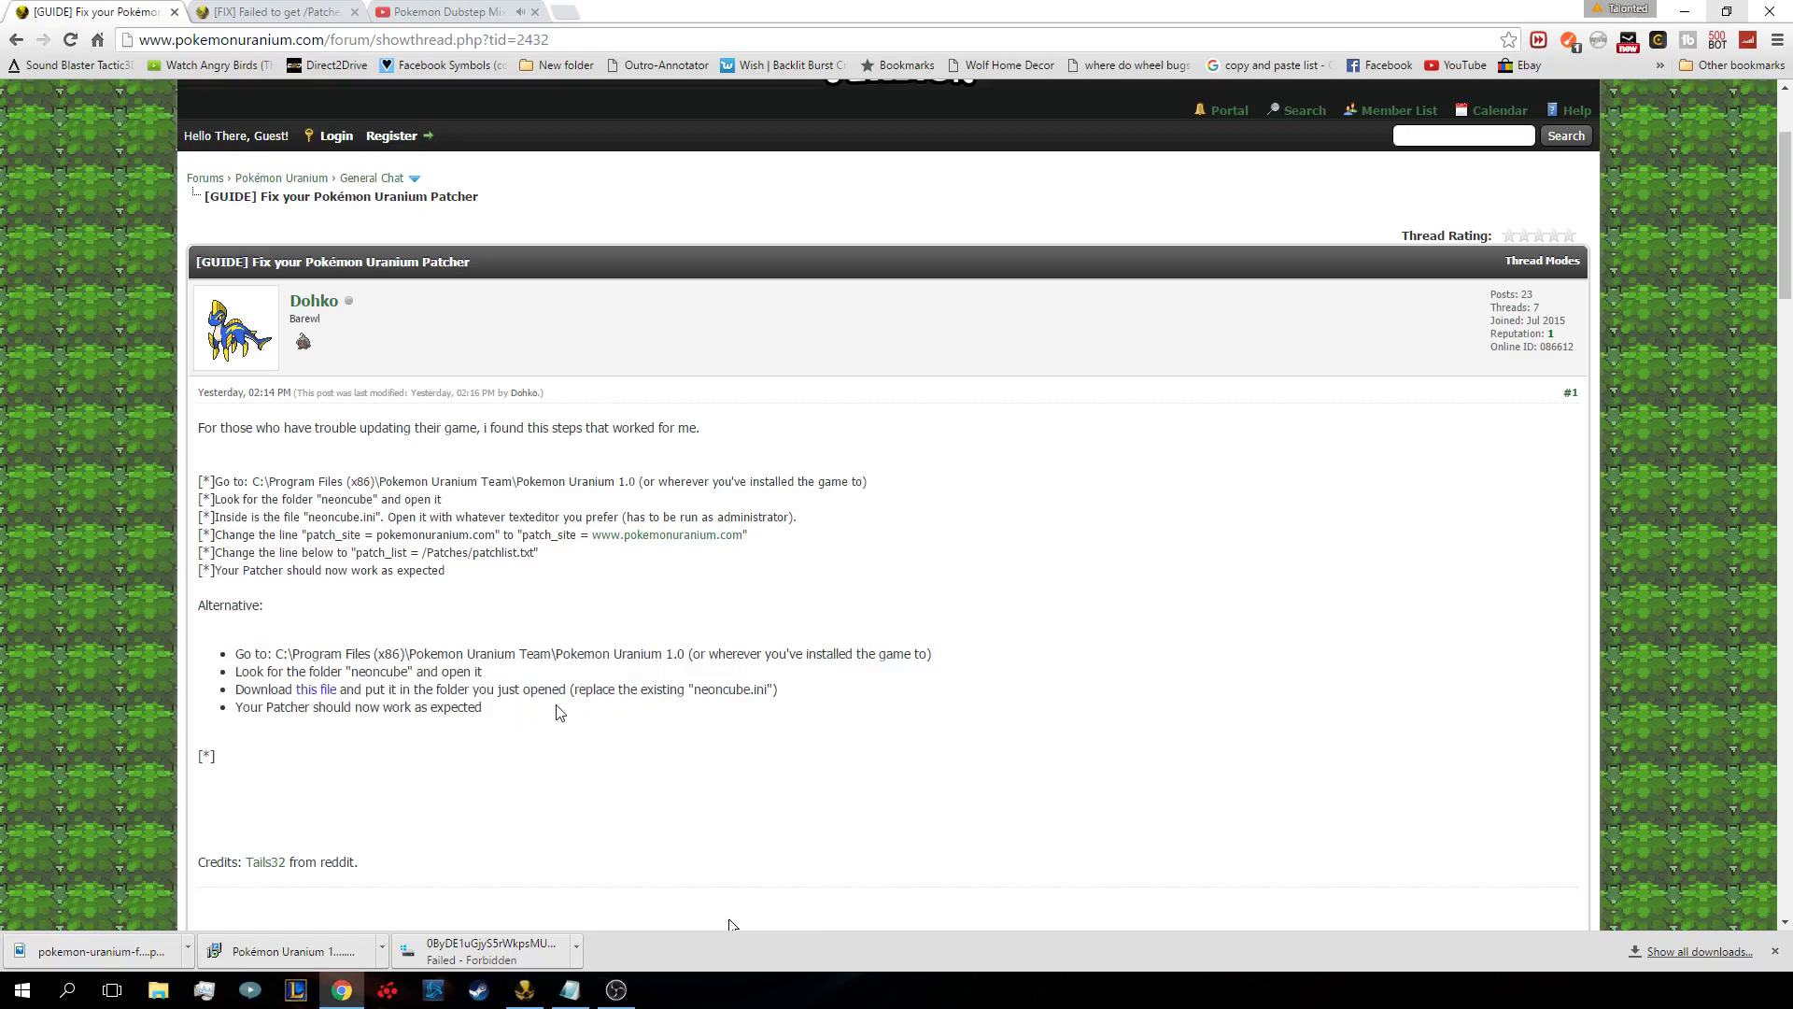
drag(523, 726, 234, 637)
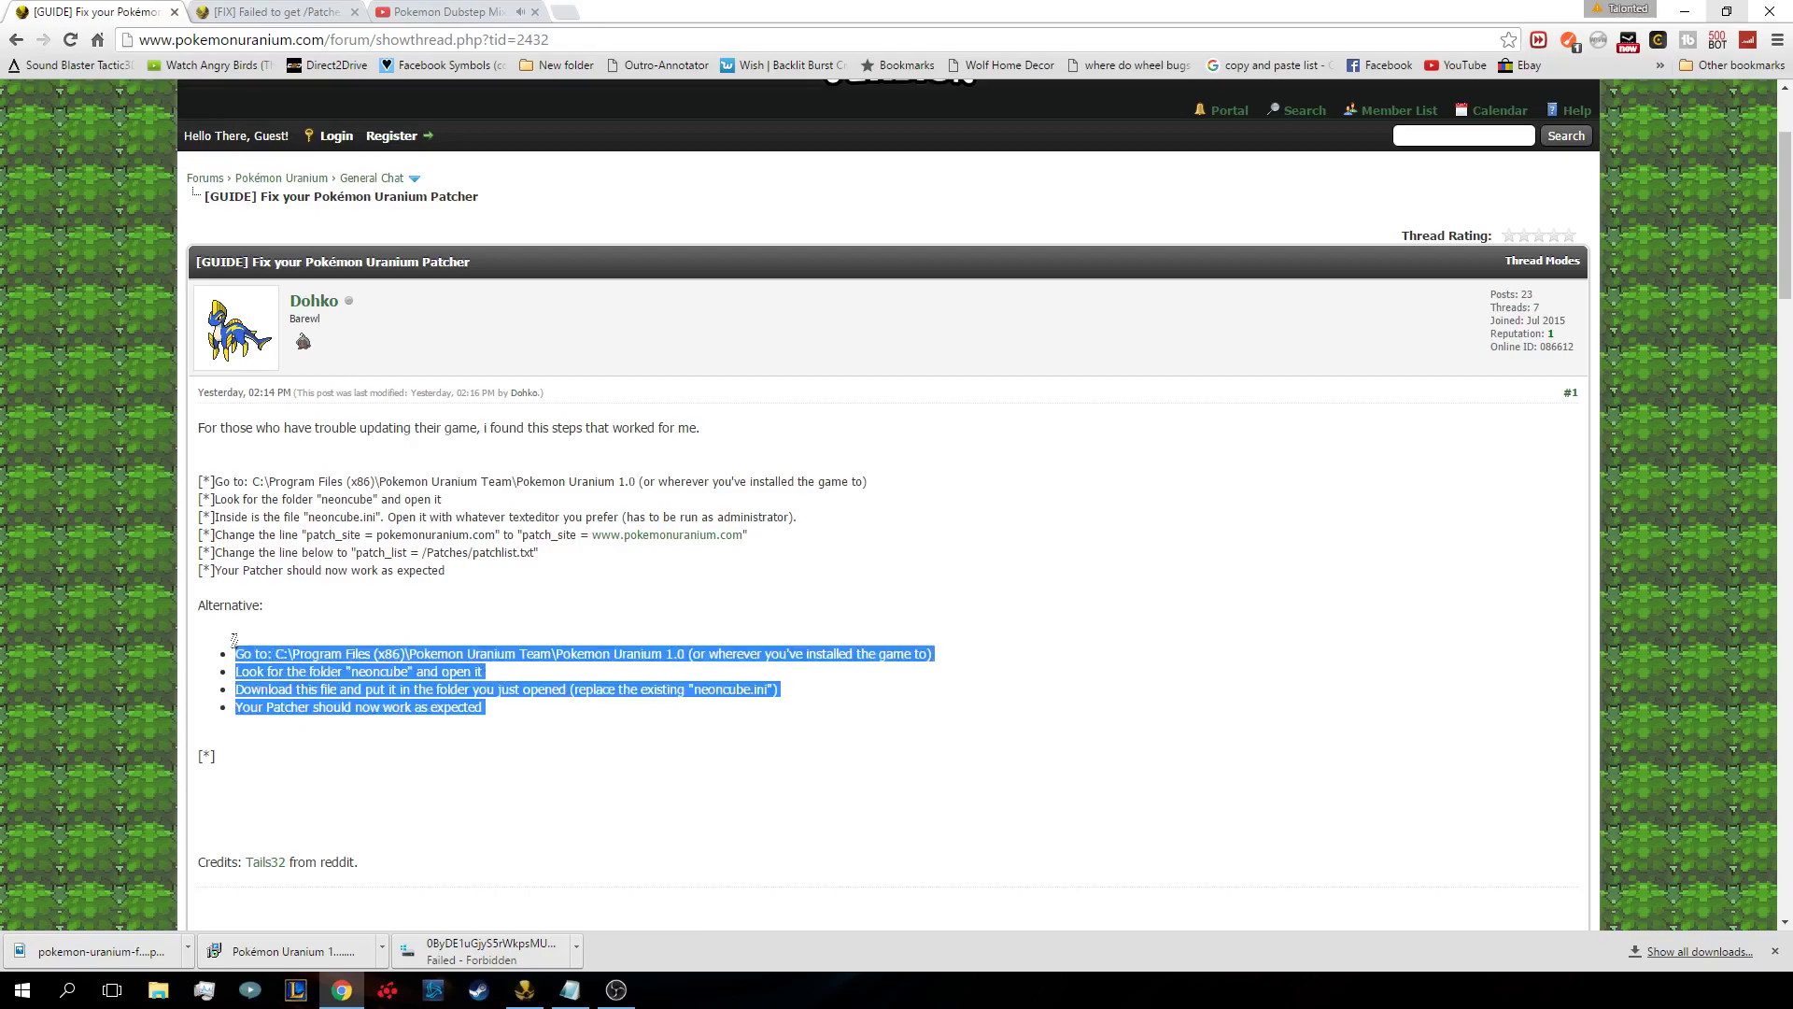
click(460, 711)
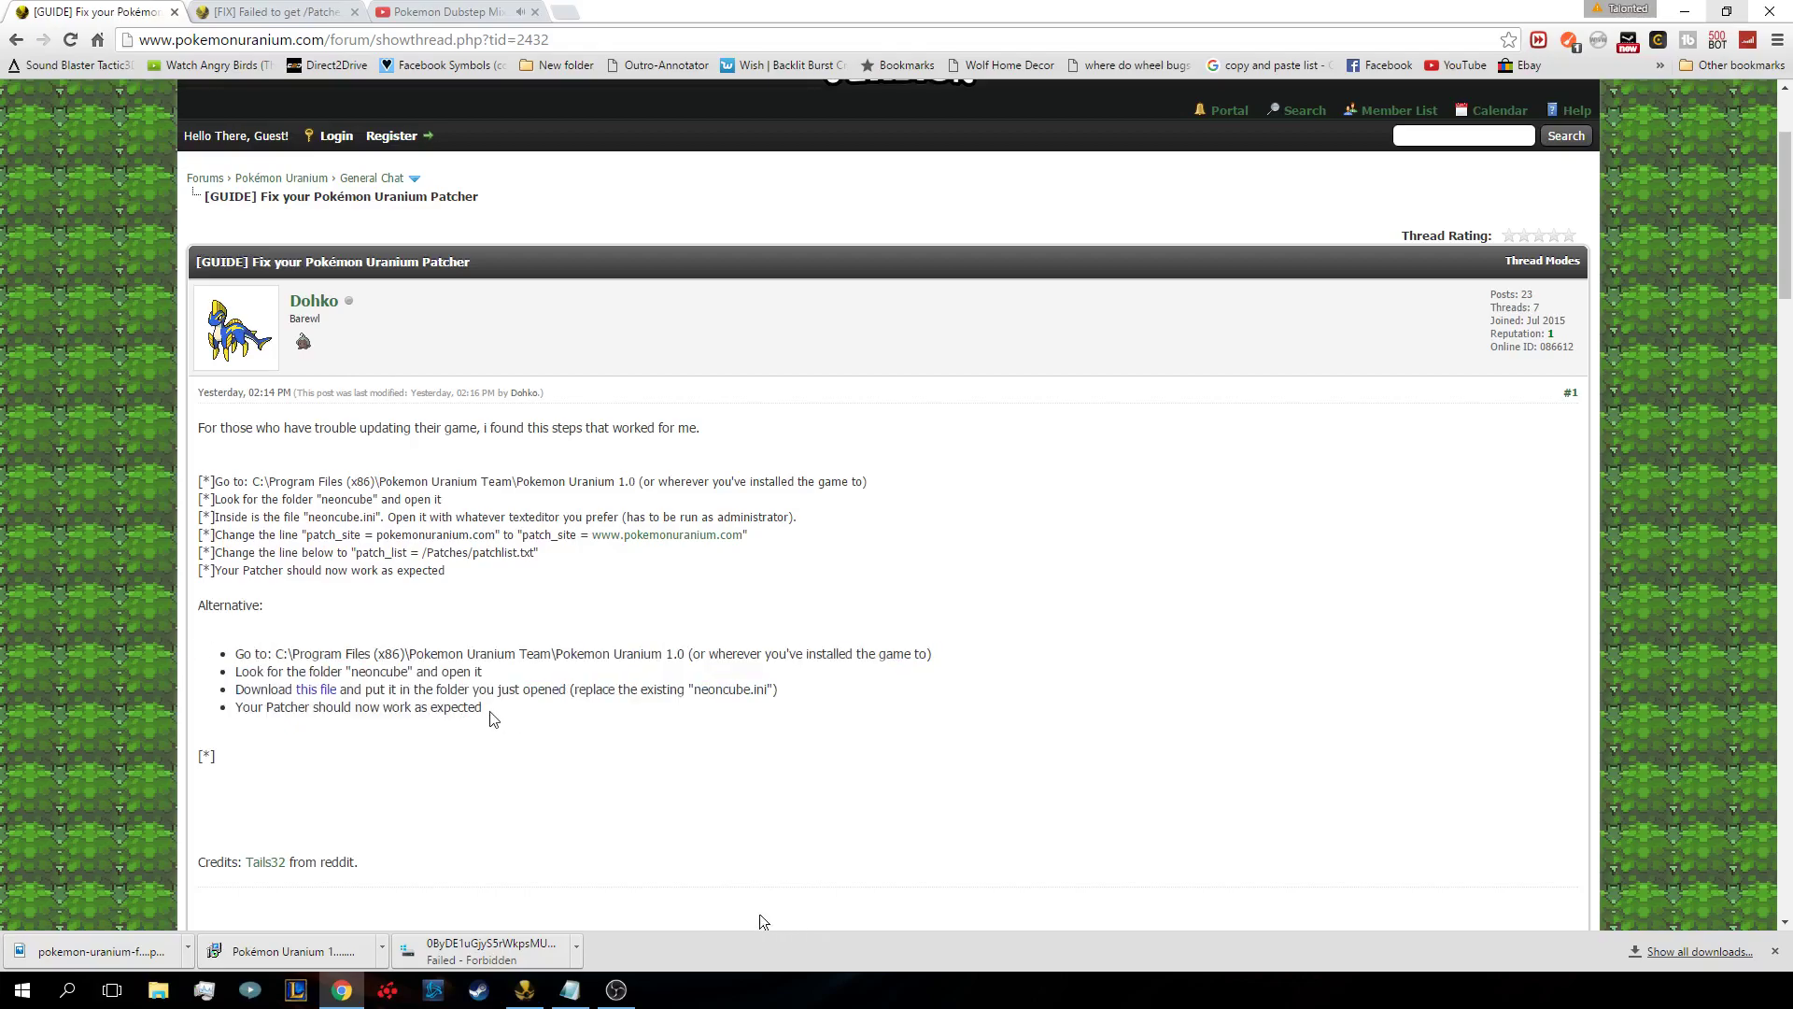
drag(450, 571, 194, 472)
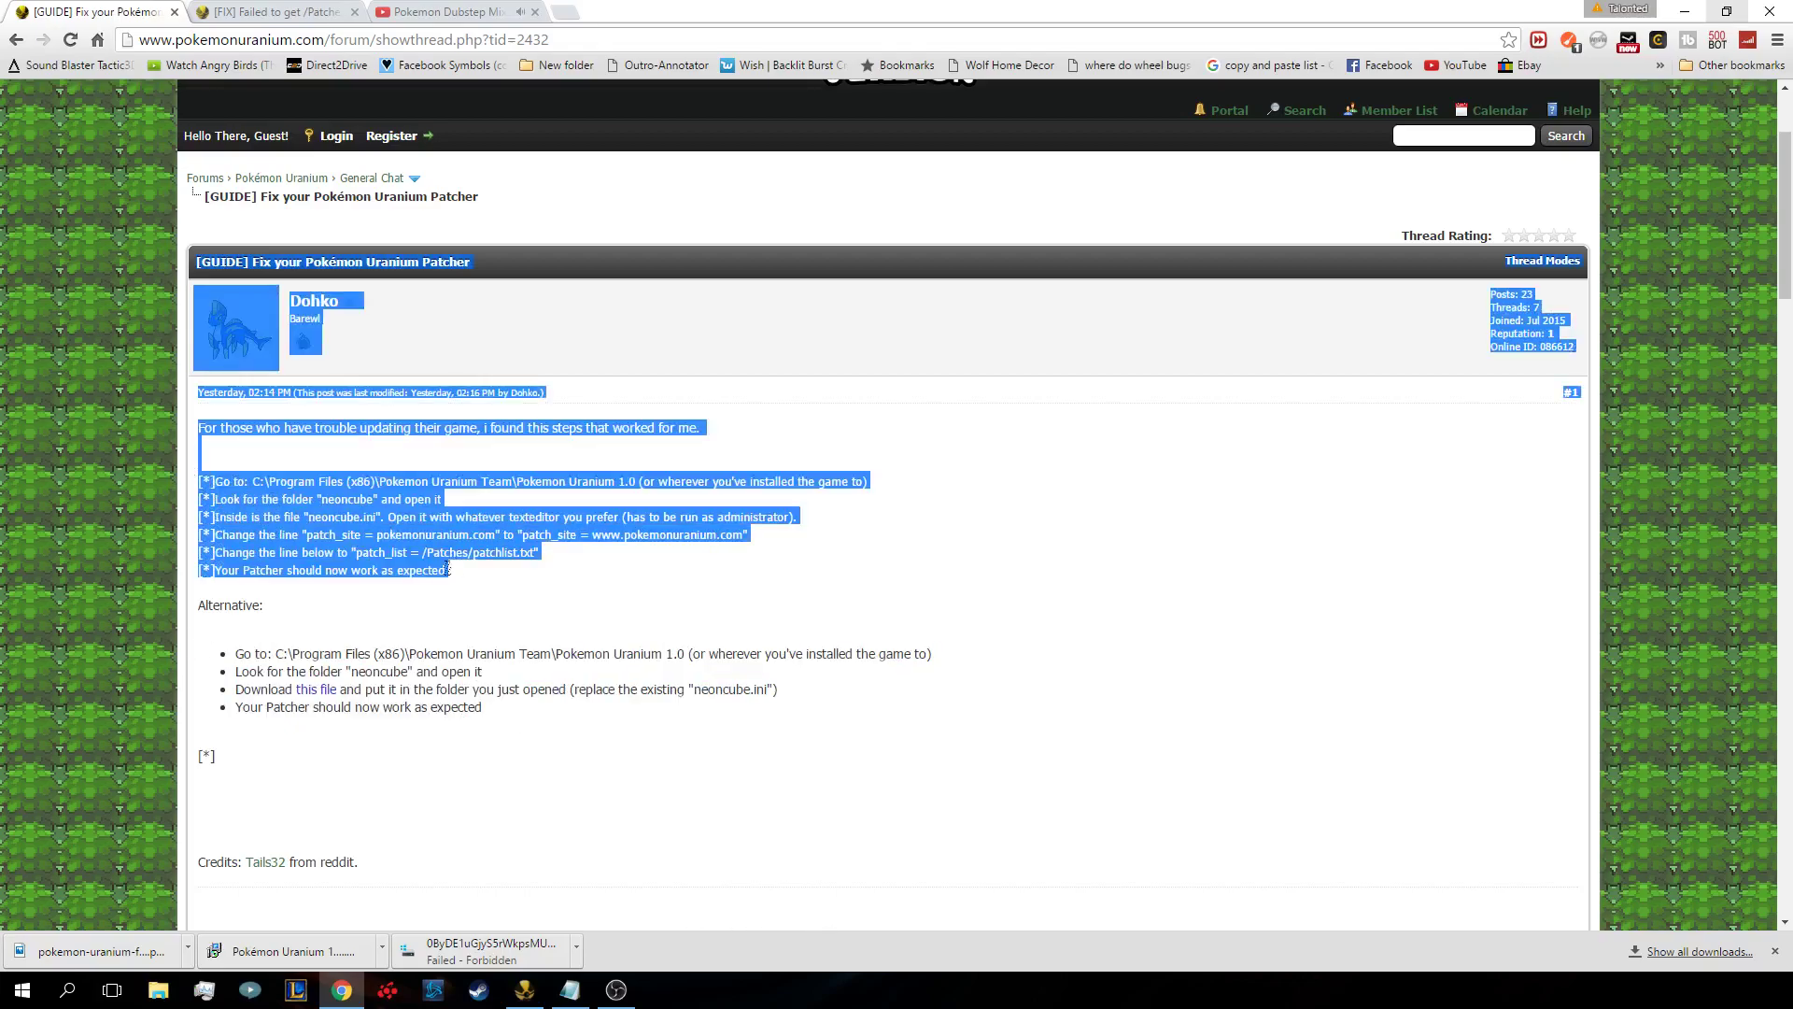
click(457, 575)
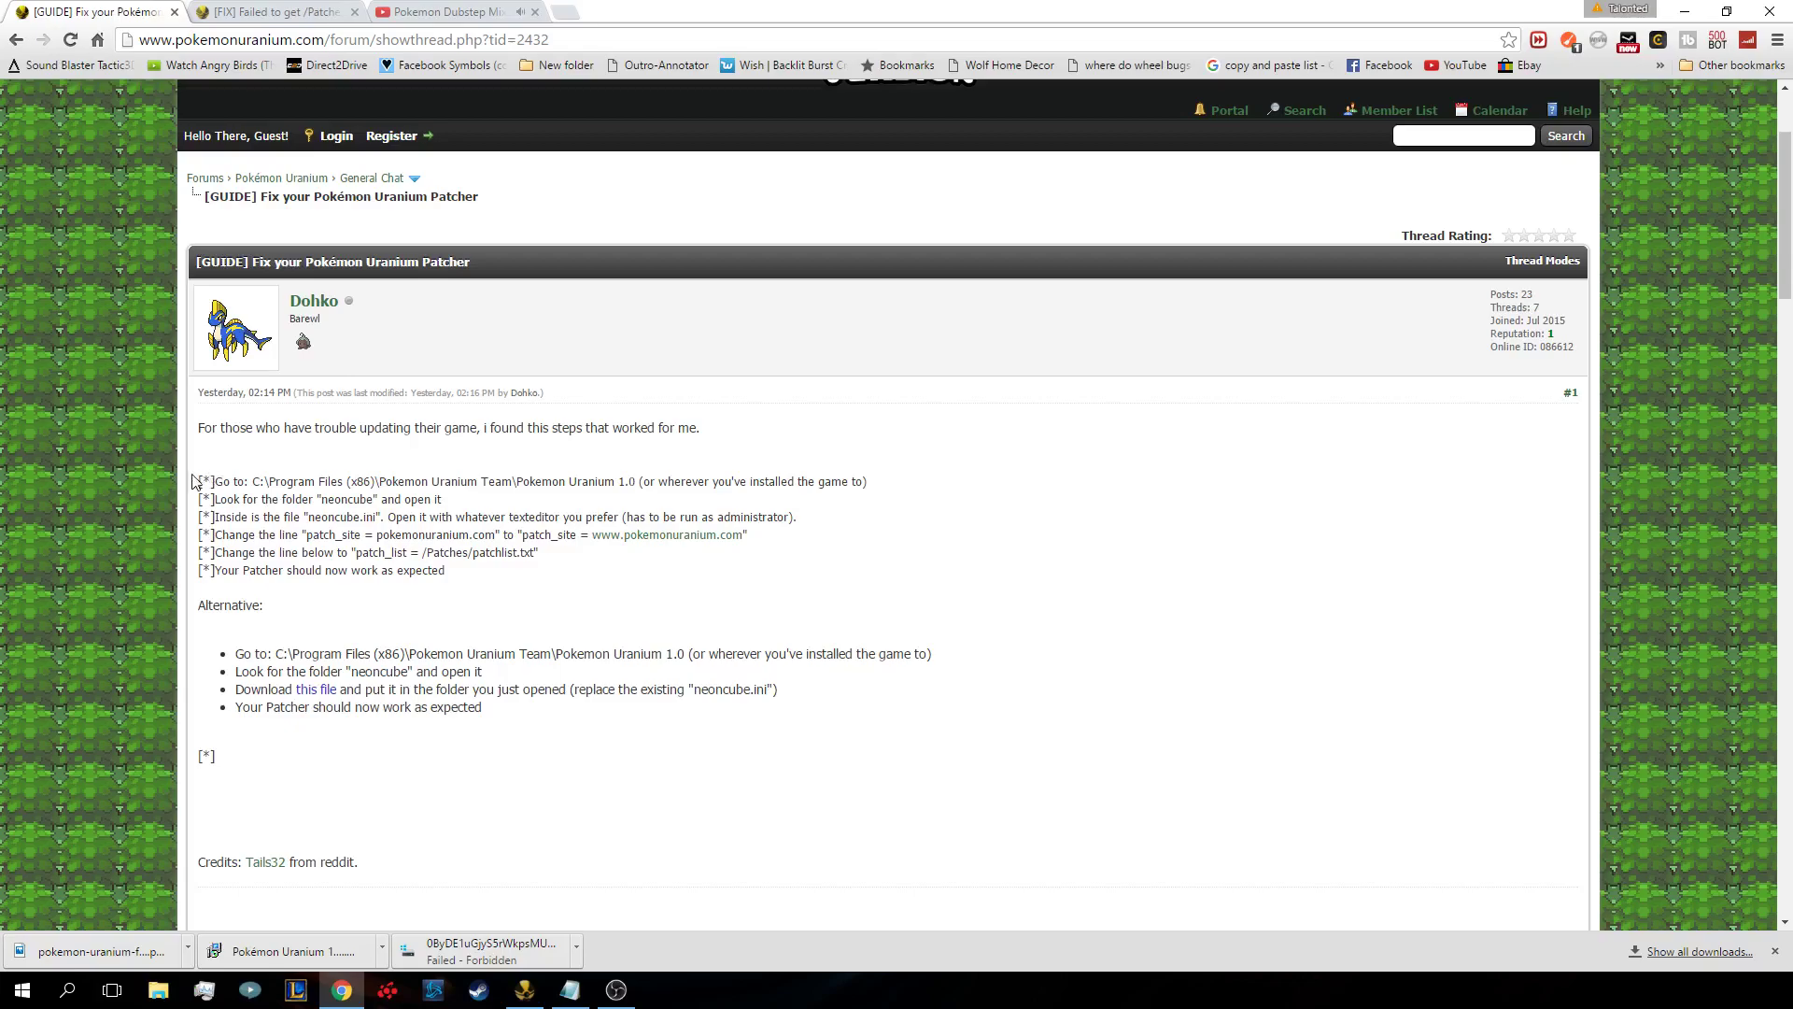
drag(194, 481, 519, 565)
click(520, 574)
drag(307, 535, 743, 536)
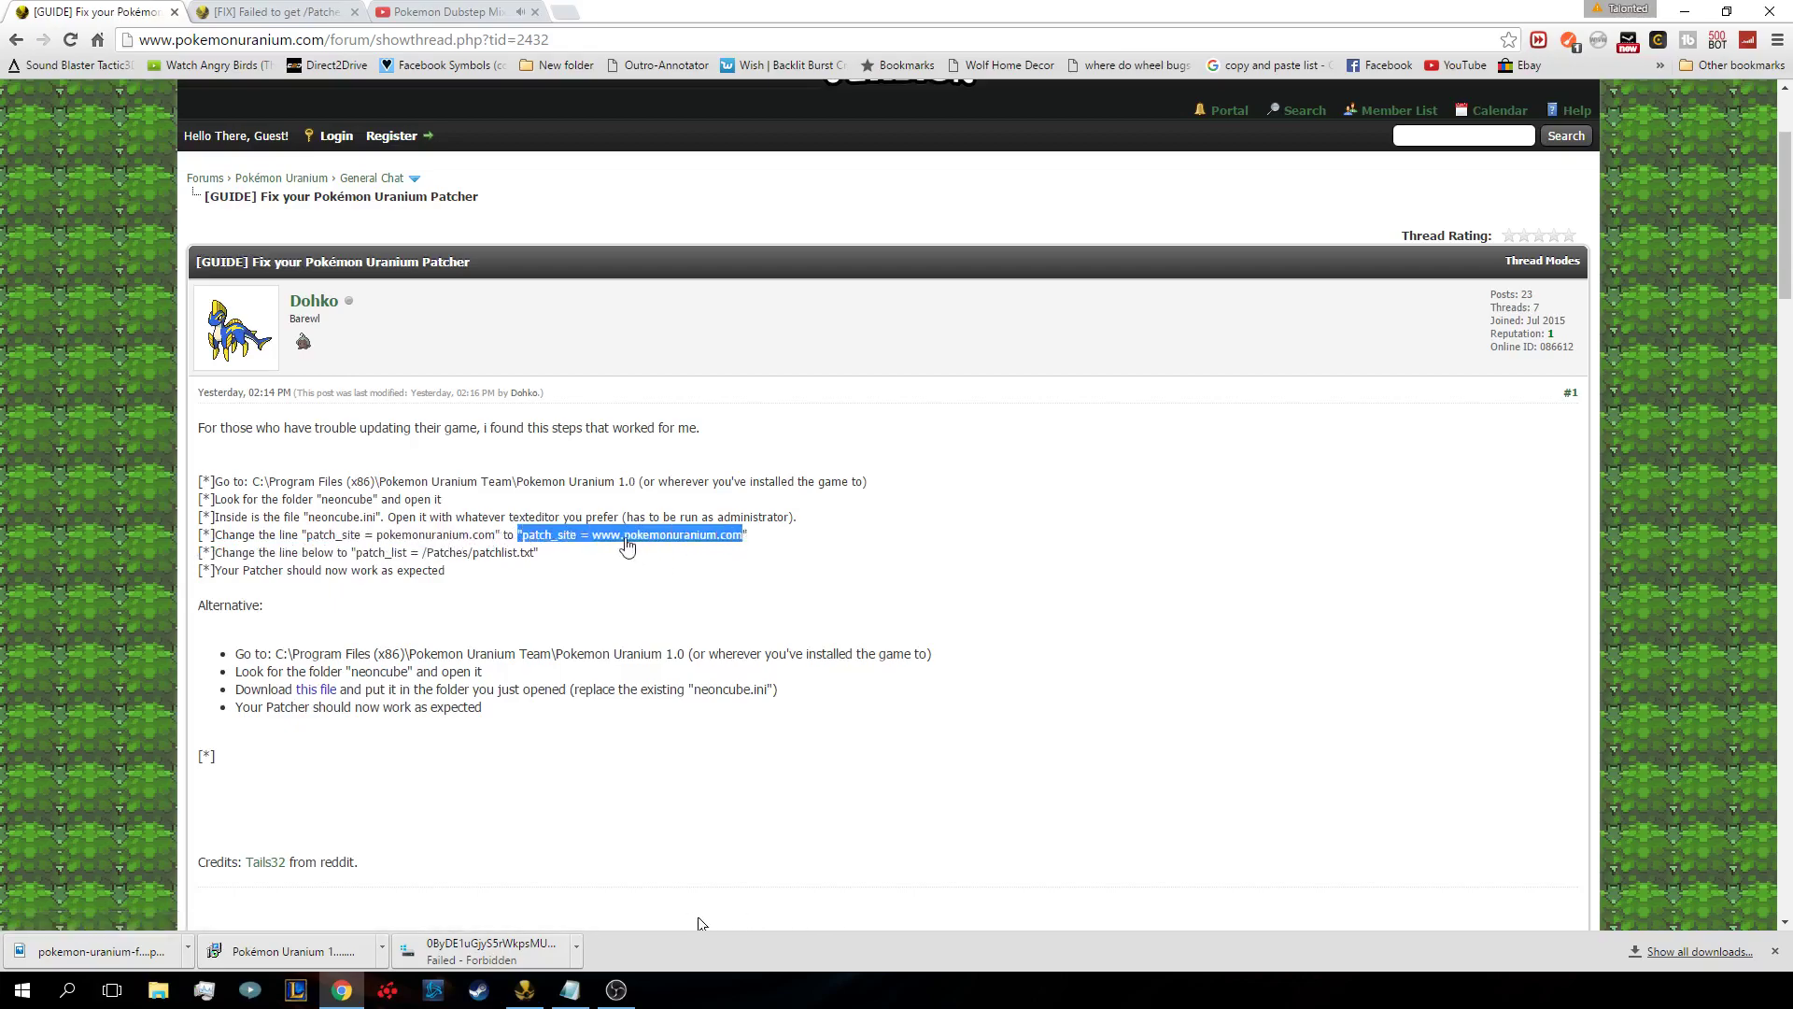
click(603, 571)
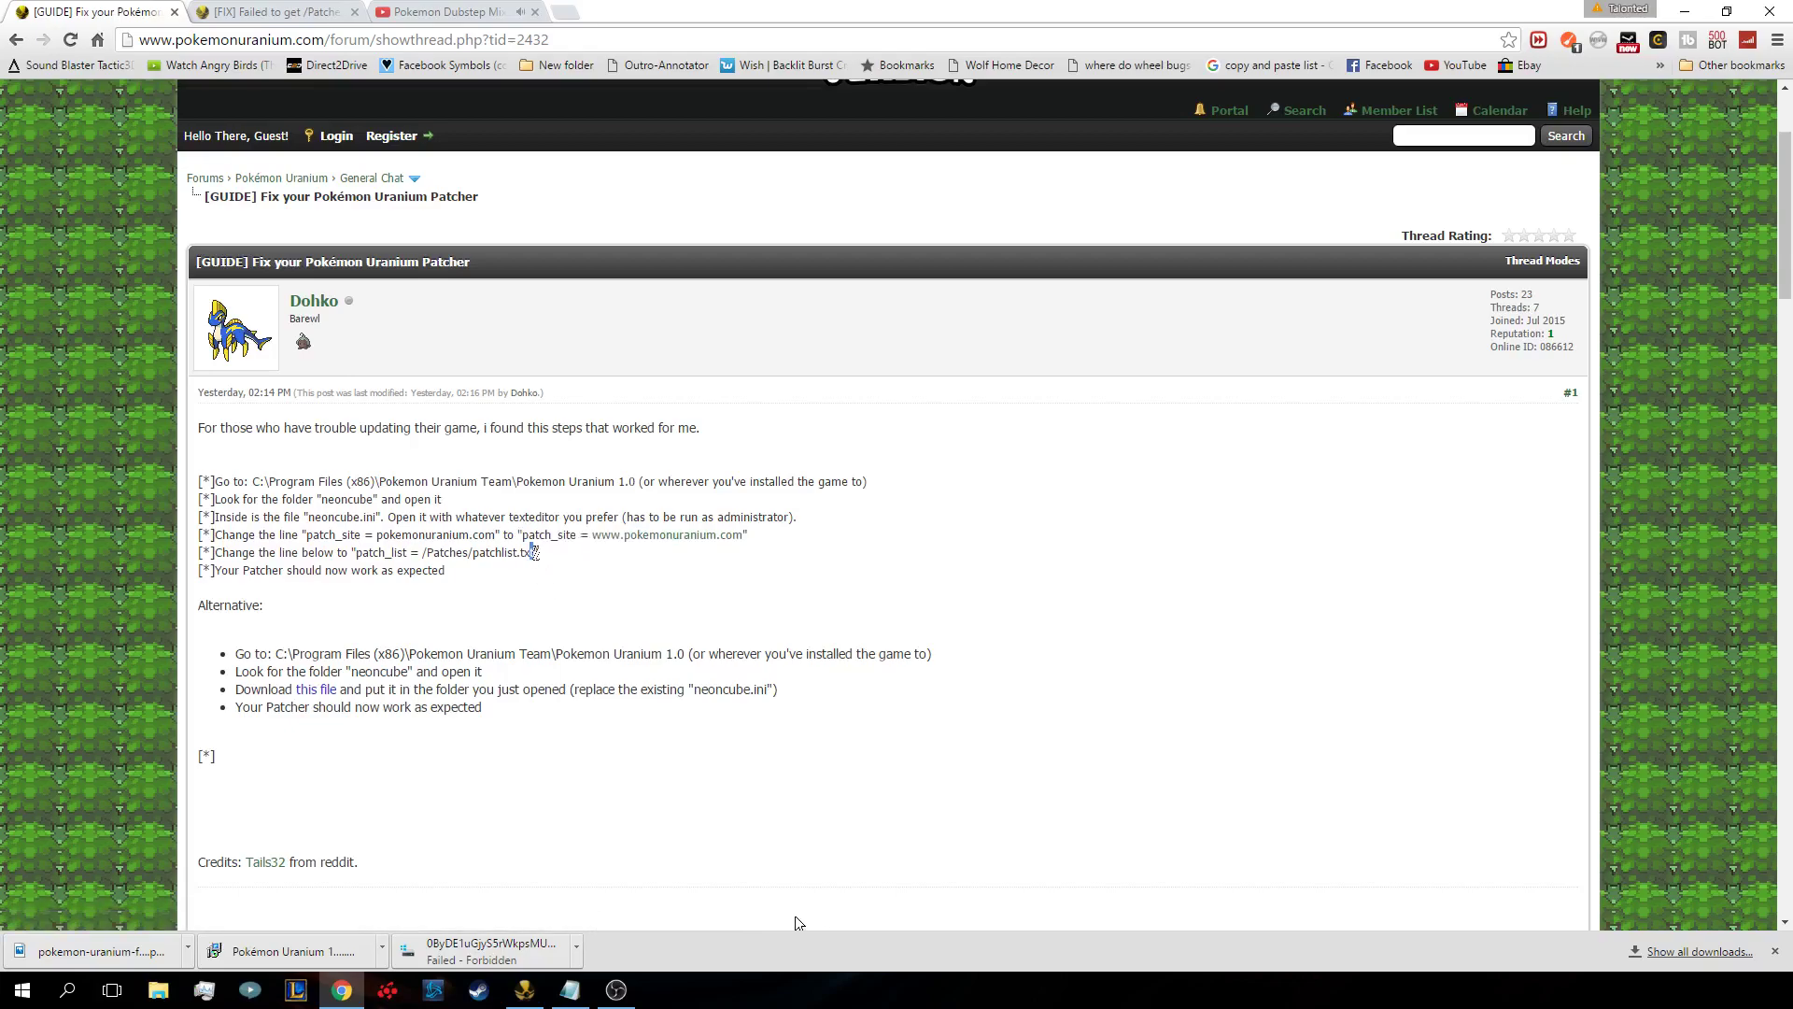
drag(538, 552, 356, 552)
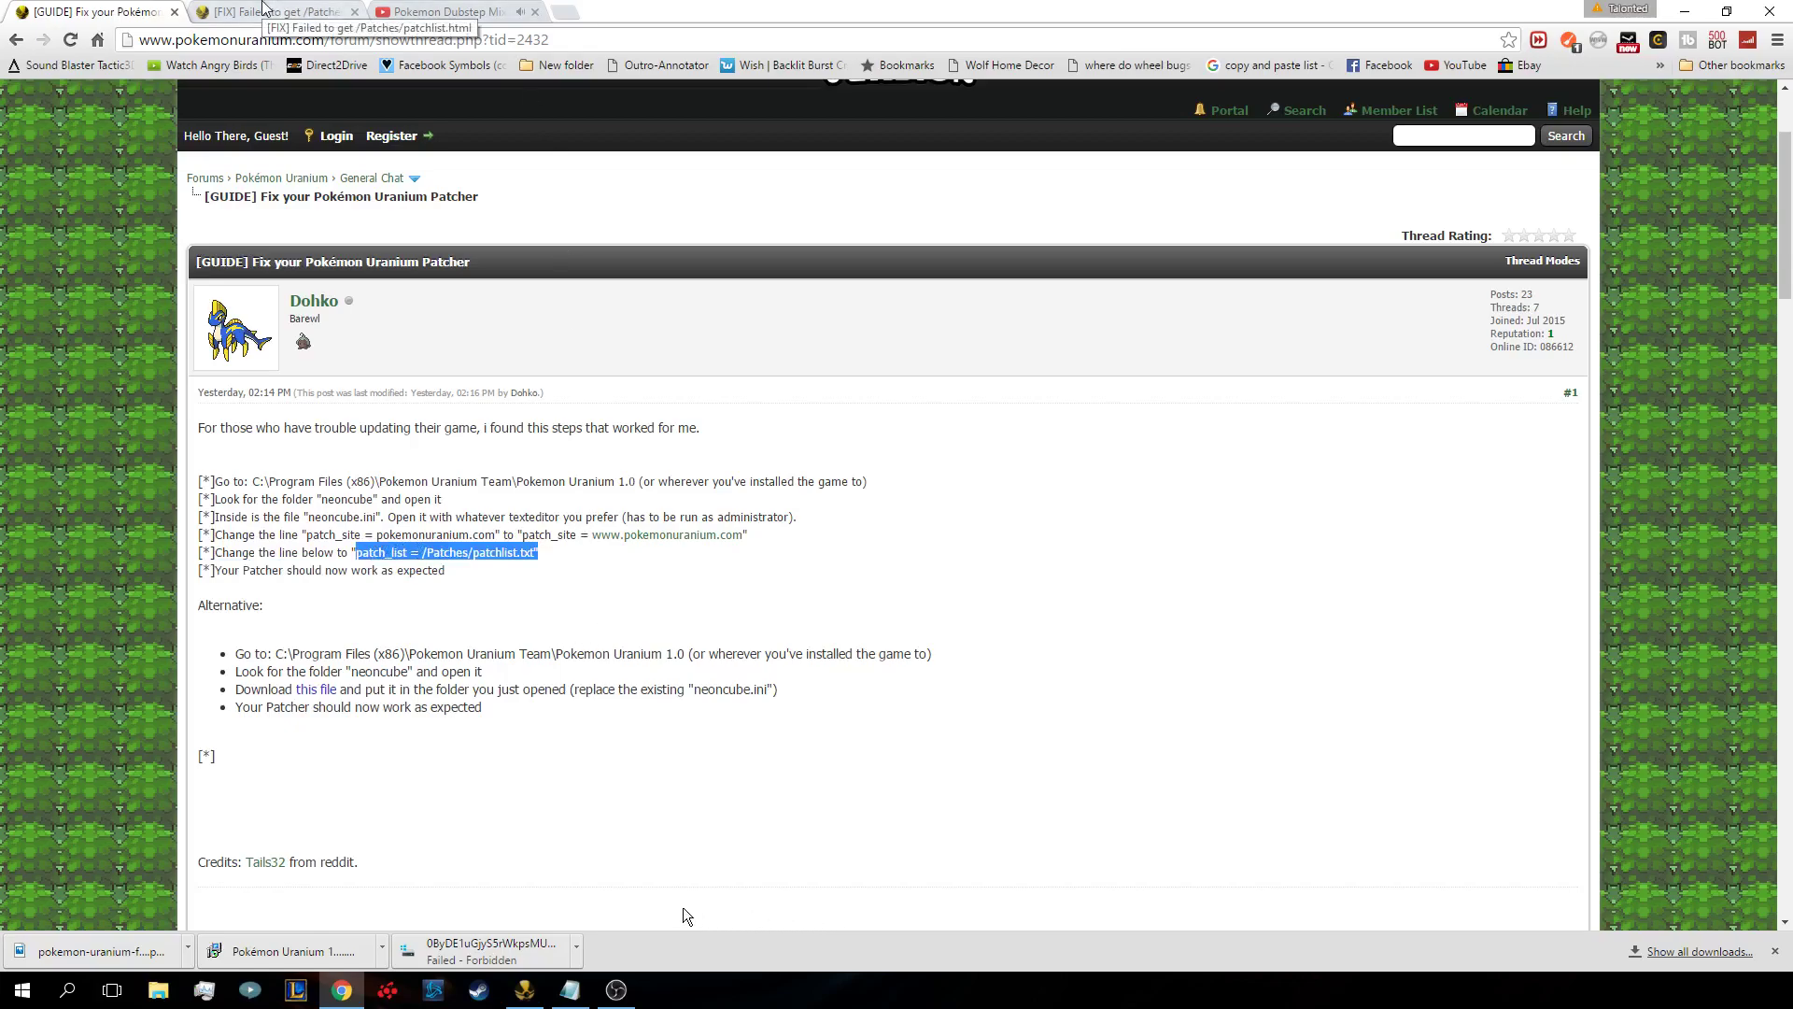
- Dismiss Chrome's downloads bar
click(1774, 951)
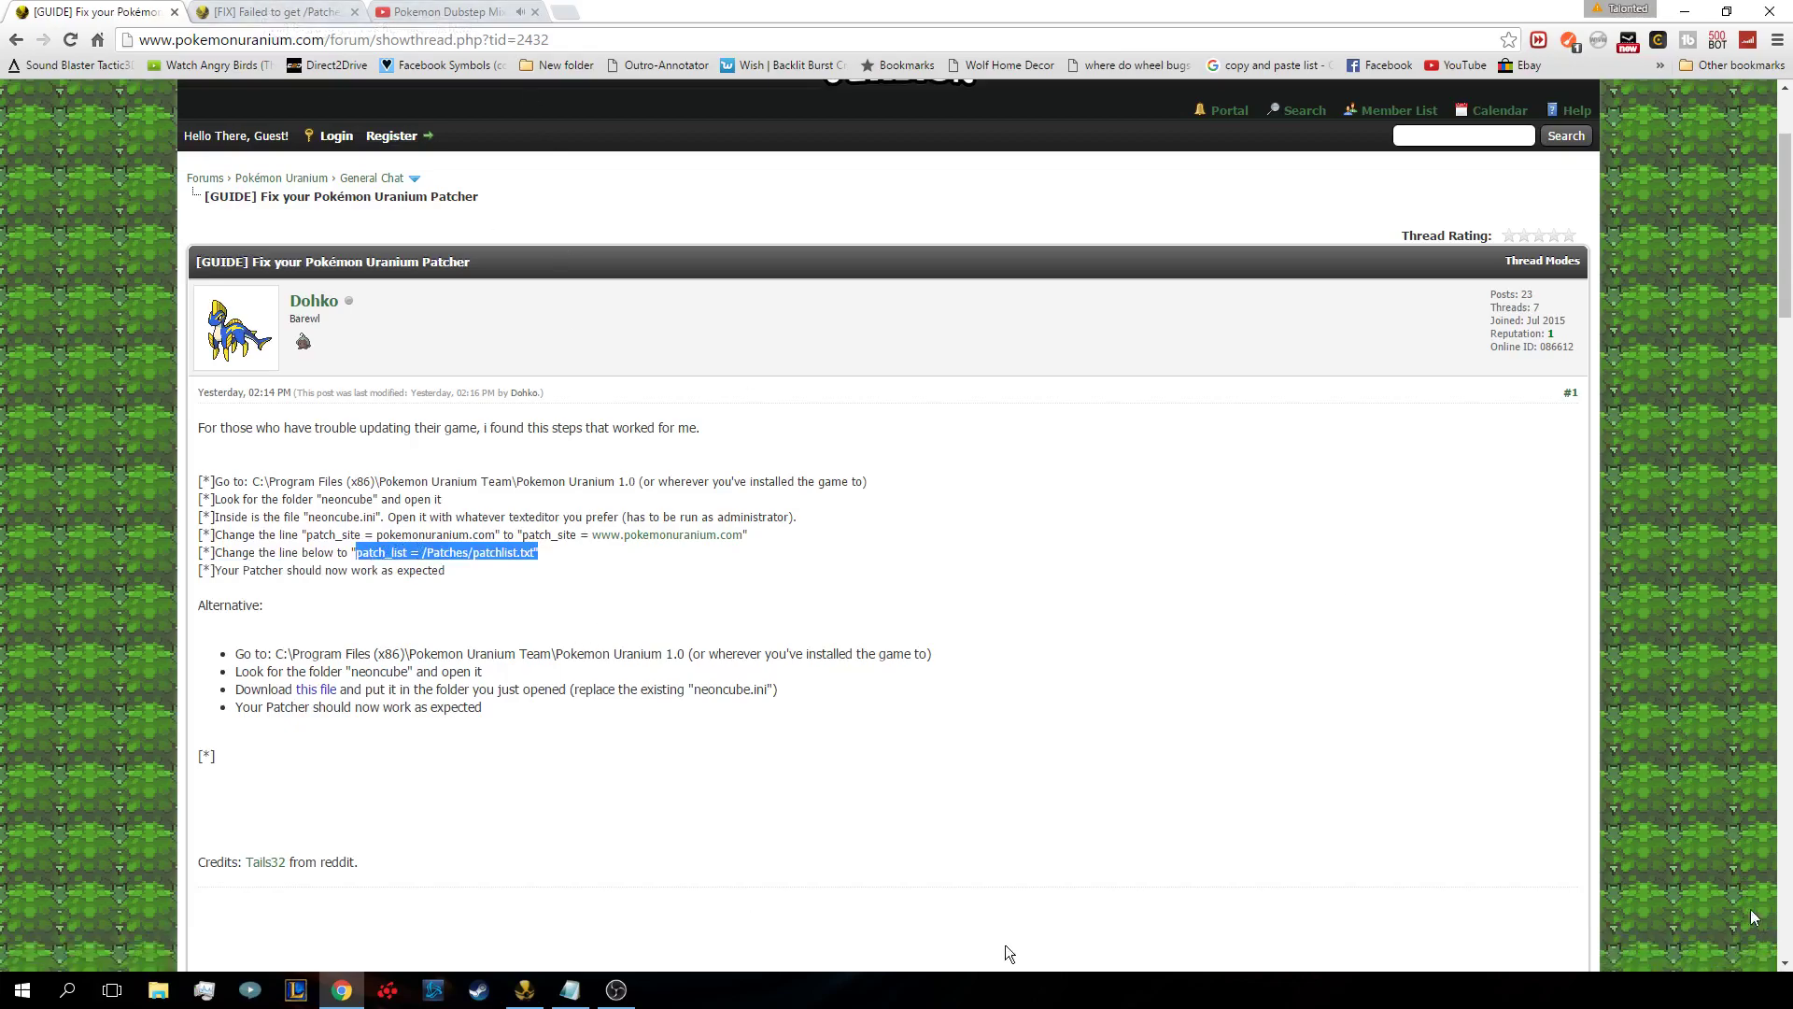